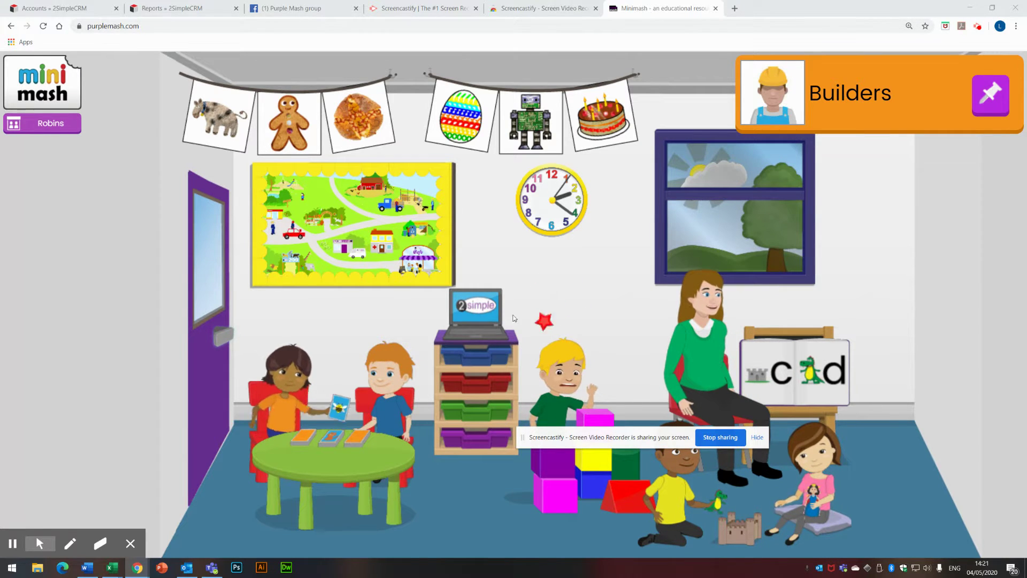
Step: Add a new tray named Blog to the Robins class trays, keeping the default image and colour
click(476, 313)
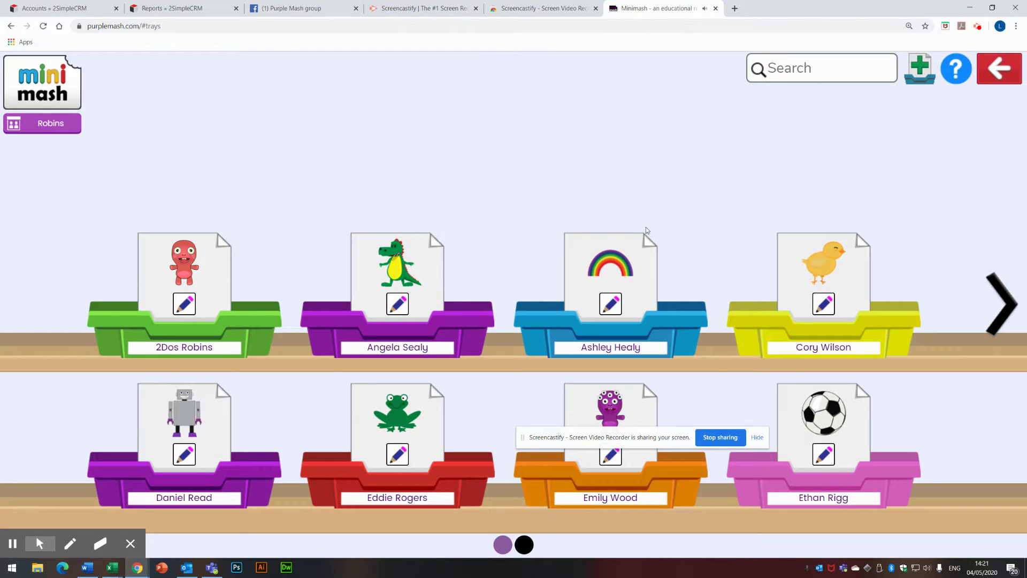
click(926, 82)
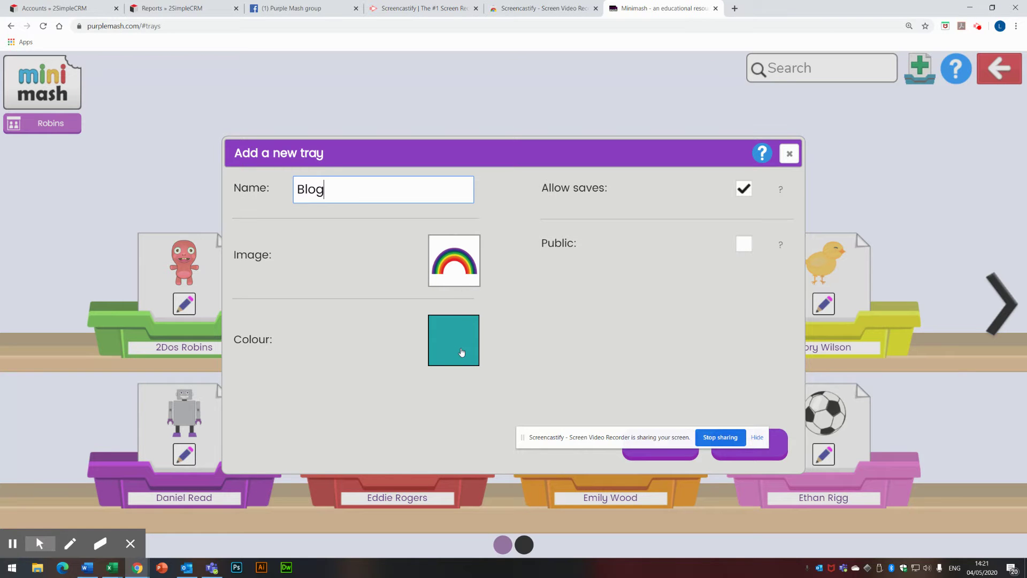
click(682, 456)
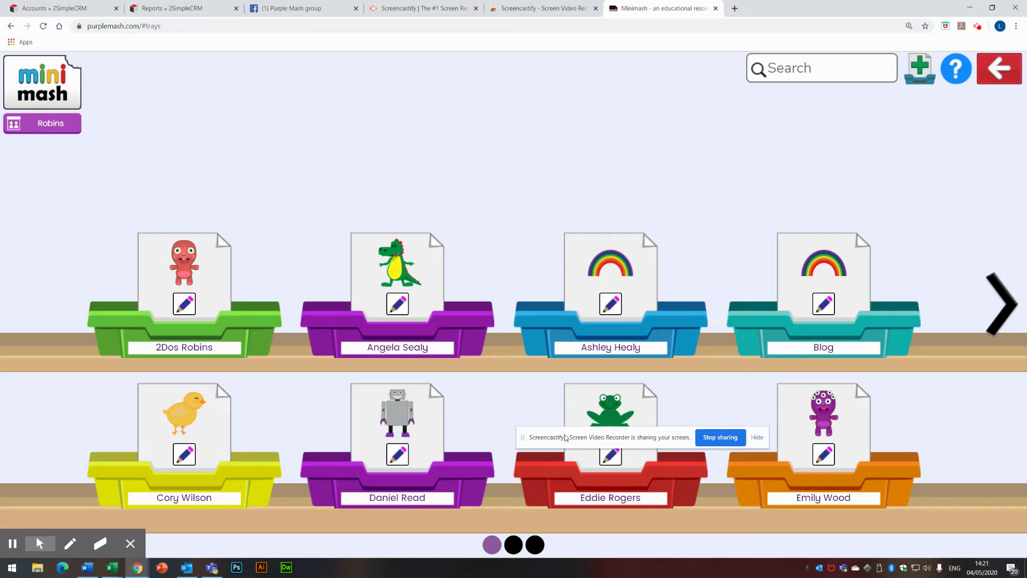
Step: Leave Mini Mash for Purple Mash and open the Oak Valley Primary School shared blog
click(985, 81)
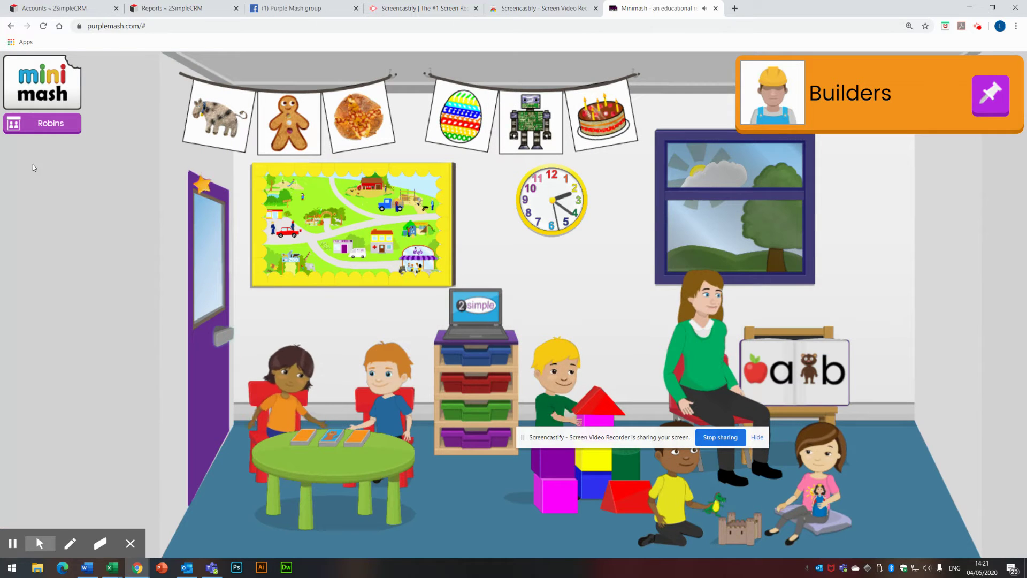
click(73, 96)
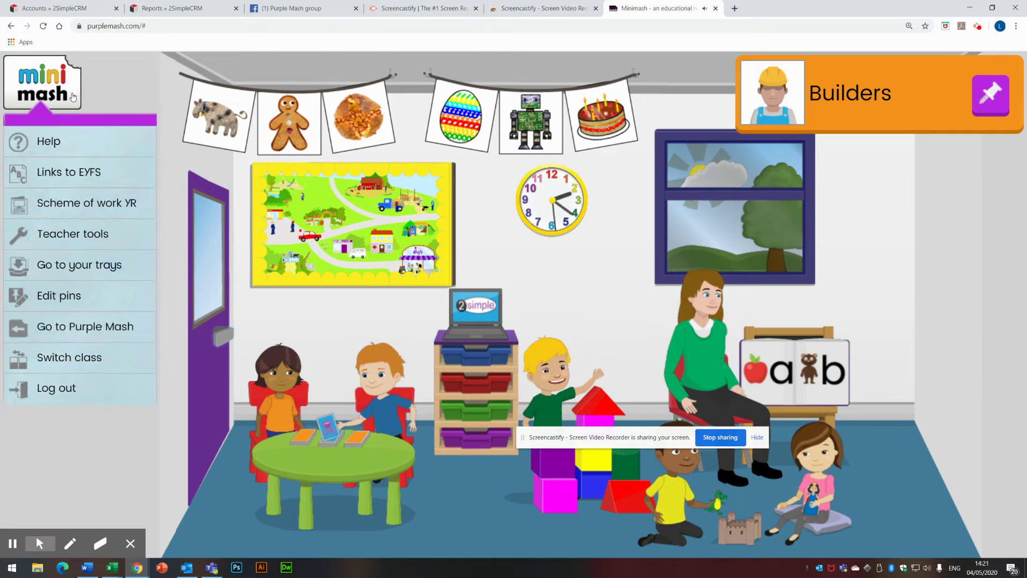
click(90, 337)
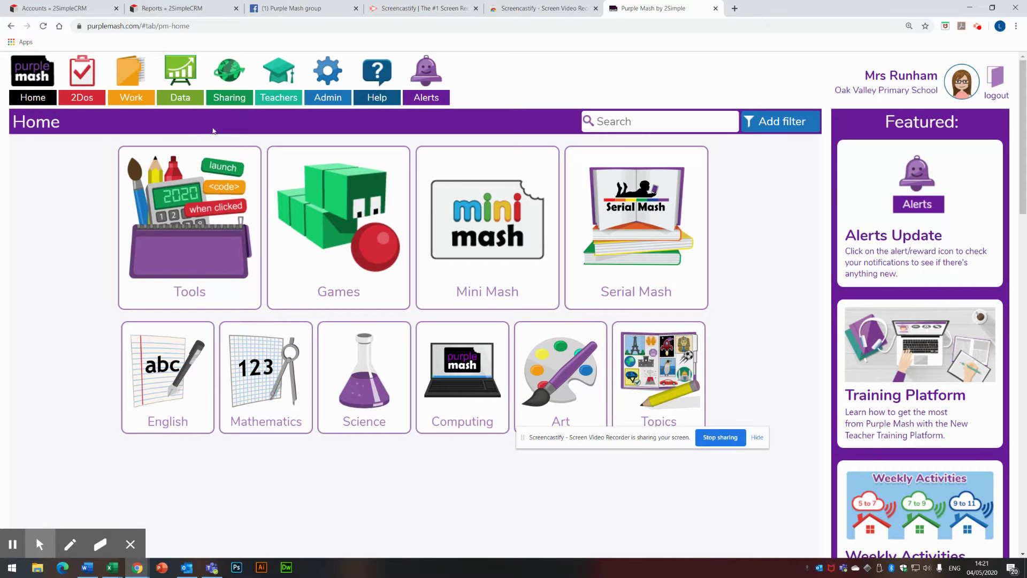
click(233, 102)
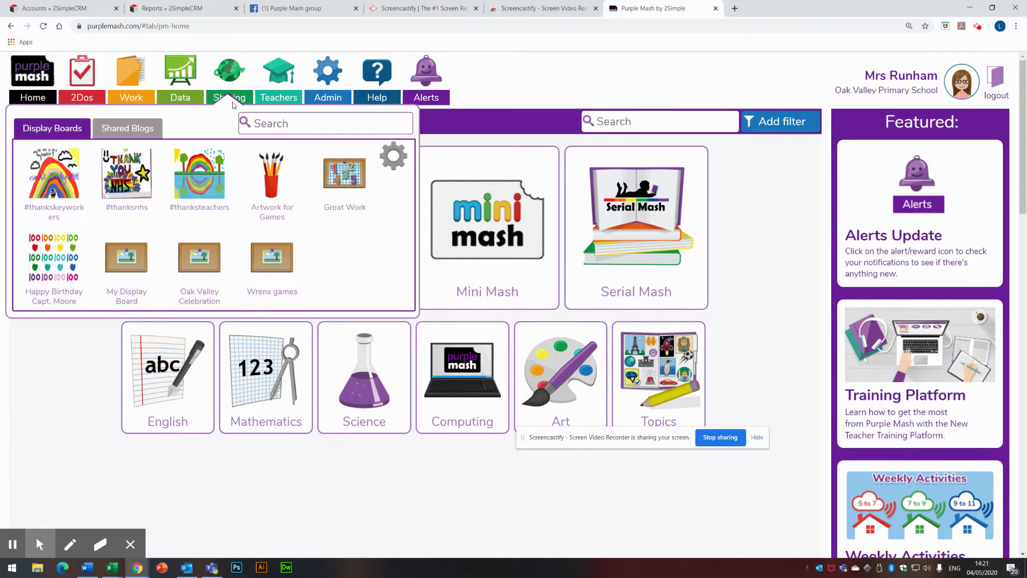
click(150, 128)
mouse_move(195, 146)
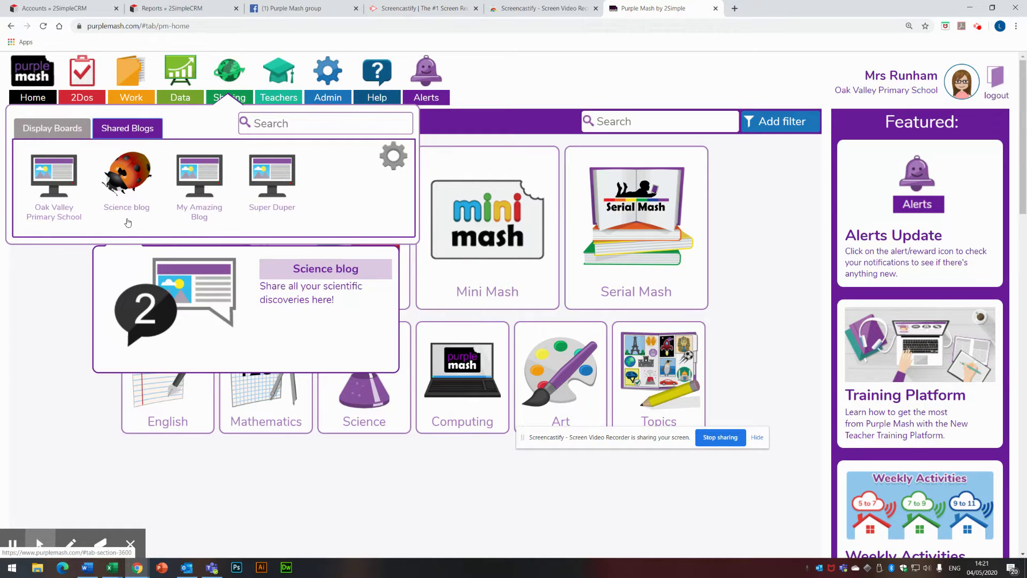
mouse_move(61, 216)
click(61, 216)
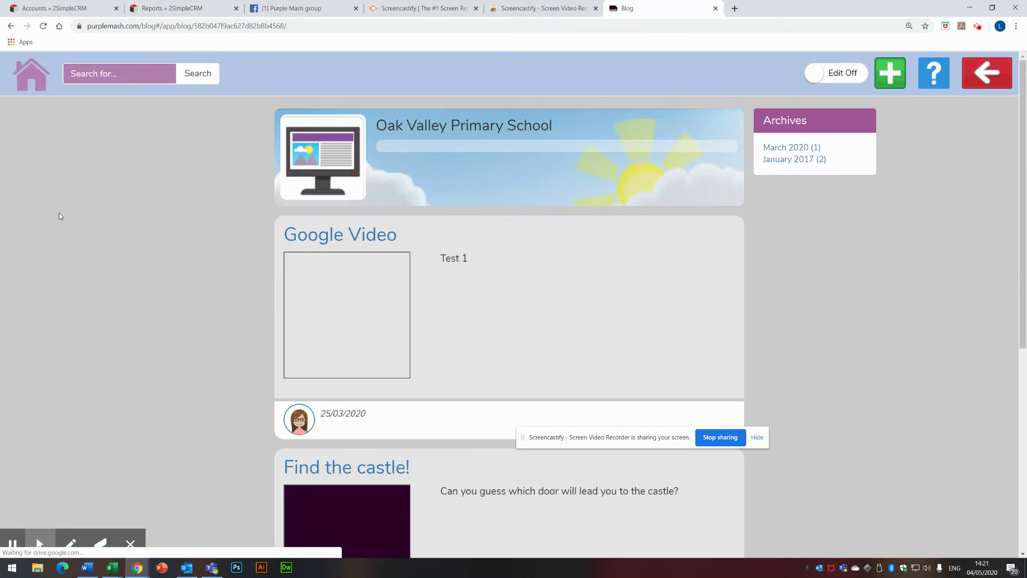
Step: Copy the blog's full web address and exit the blog, confirming the exit
click(194, 30)
right_click(193, 29)
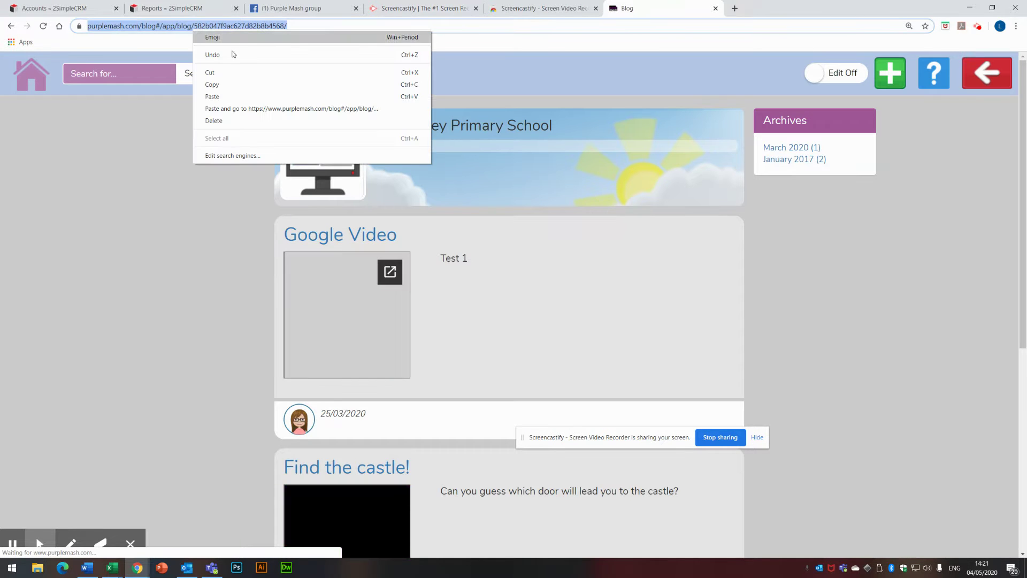
click(238, 84)
scroll(909, 145, down, 6)
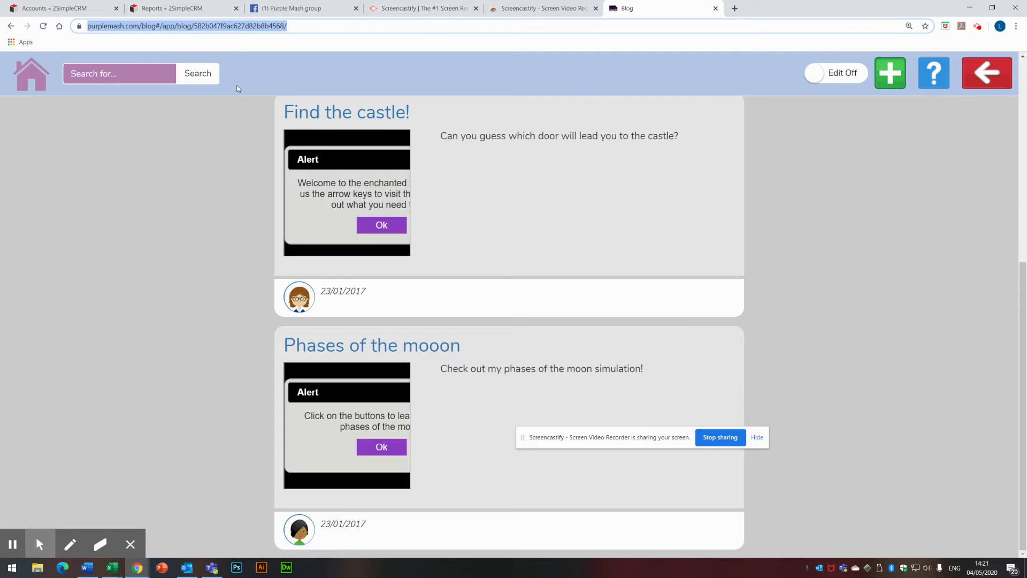
click(992, 89)
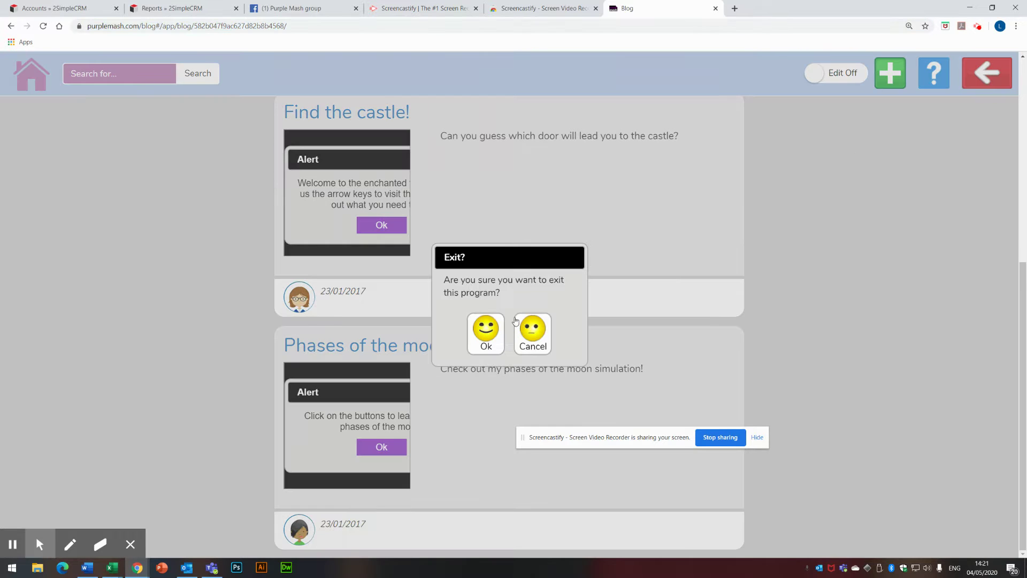
click(482, 339)
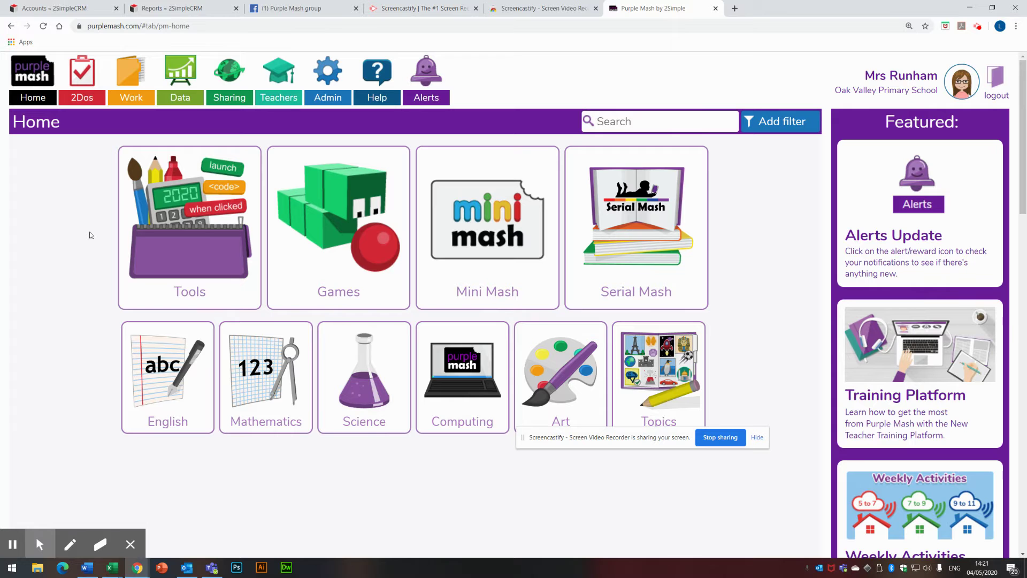
Step: Launch 2Connect from the English tools and create a blank document
click(141, 239)
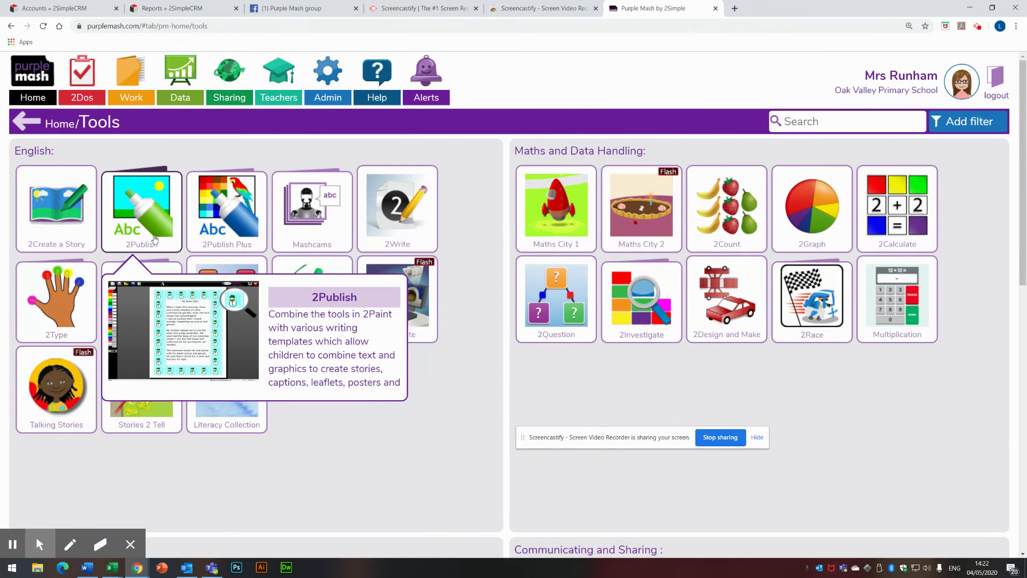
click(251, 314)
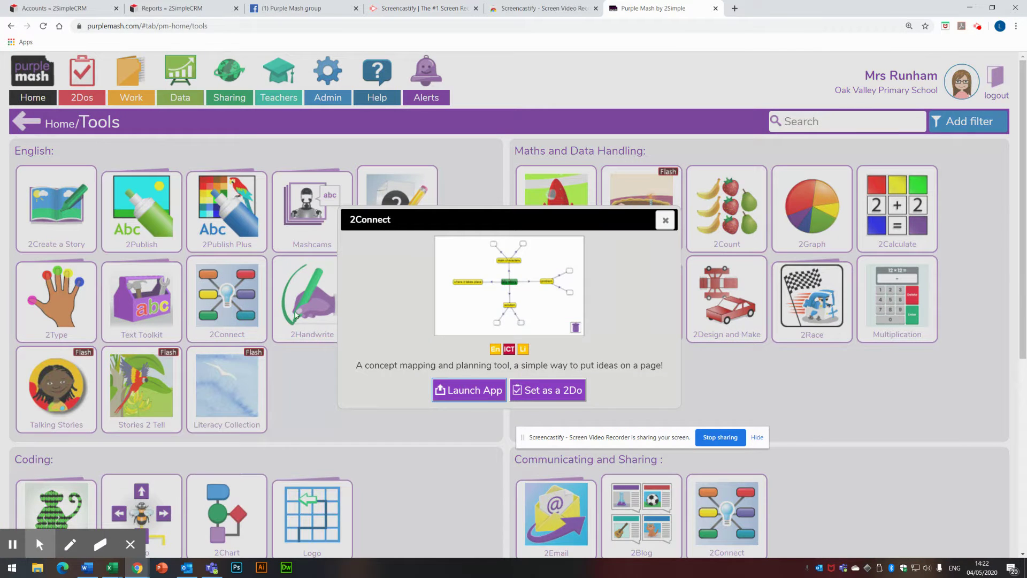
click(468, 387)
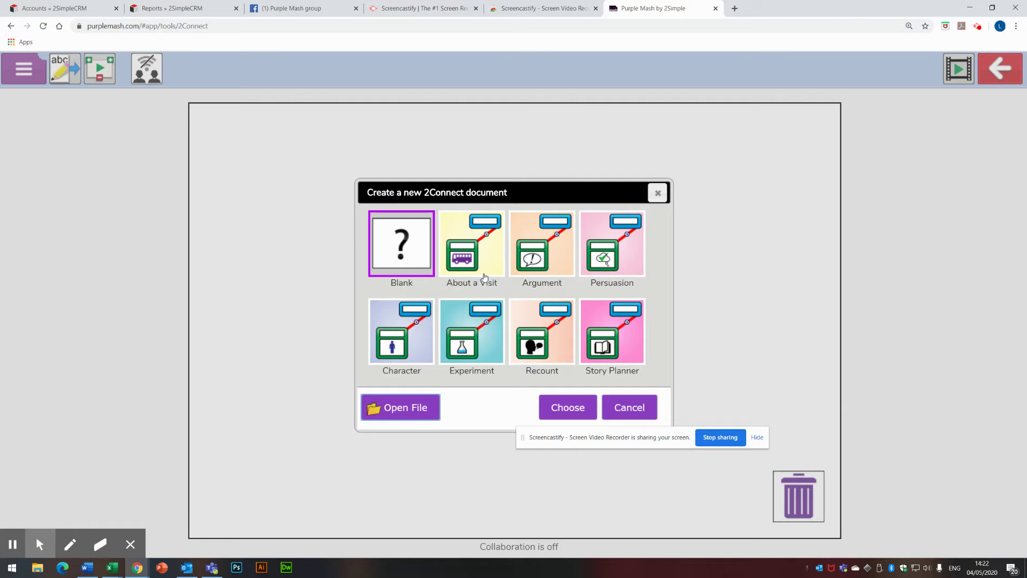
click(569, 406)
Step: Add a node reading "Click below to access the blog" to the blank page
click(471, 295)
text(Blog Lin)
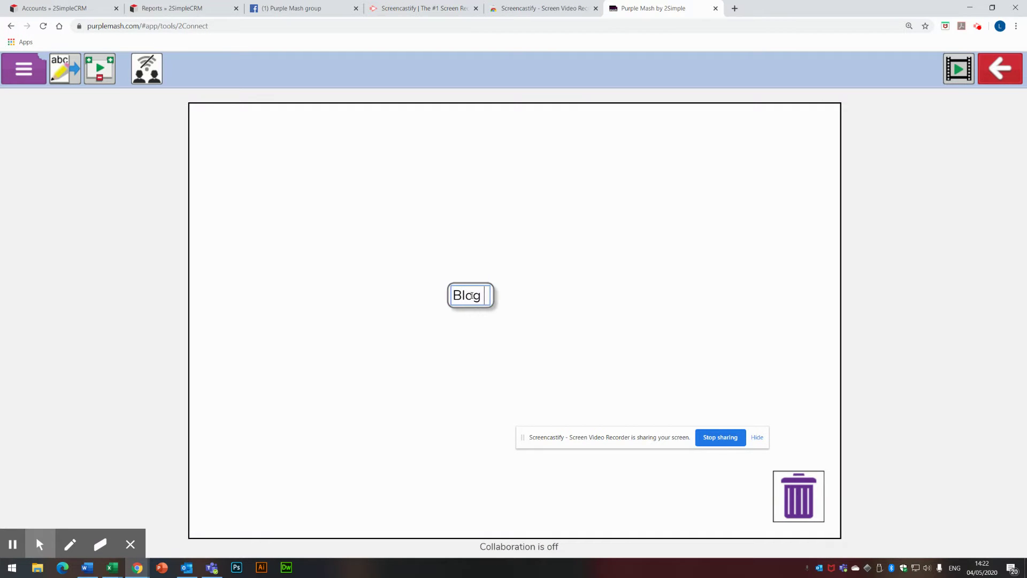
key(BackSpace)
key(BackSpace)
key(BackSpace)
key(BackSpace)
key(BackSpace)
key(BackSpace)
key(BackSpace)
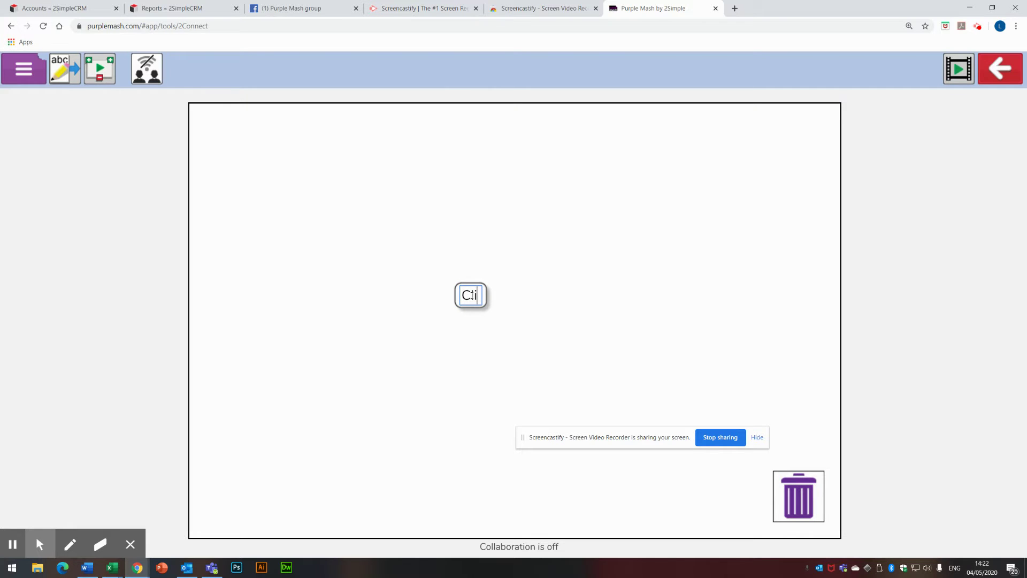
text(Click belo)
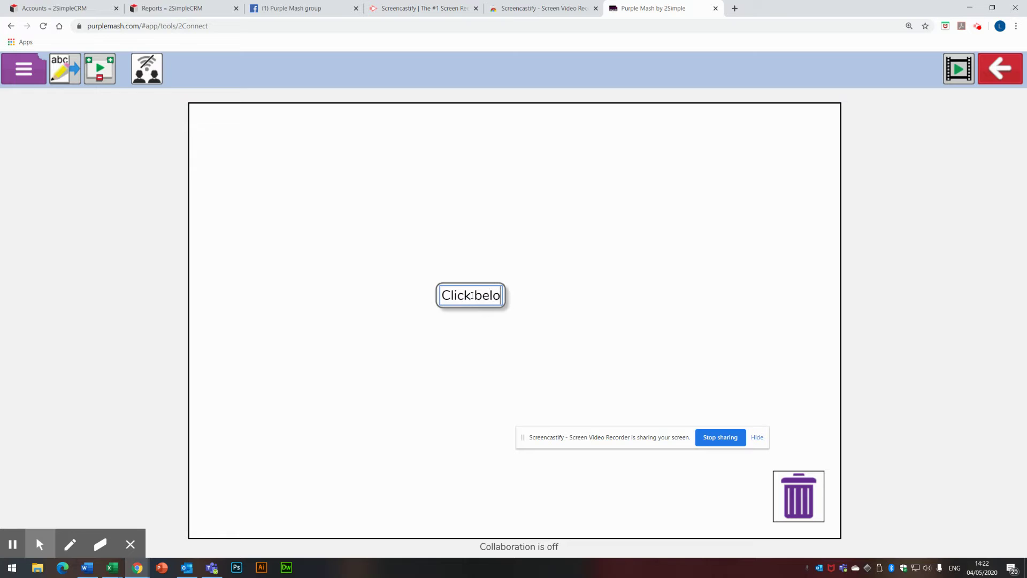
text(w to access )
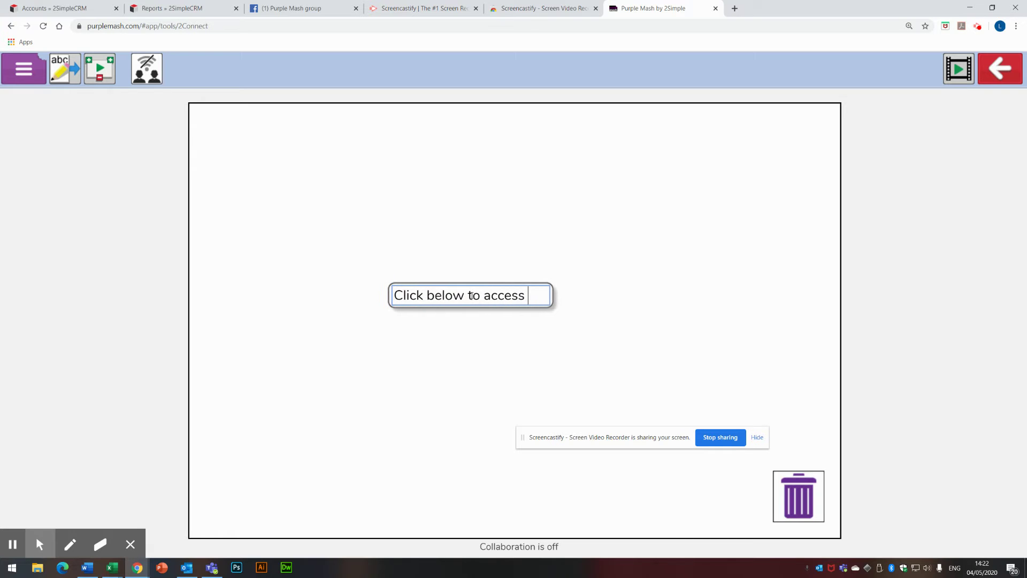
text(the blog)
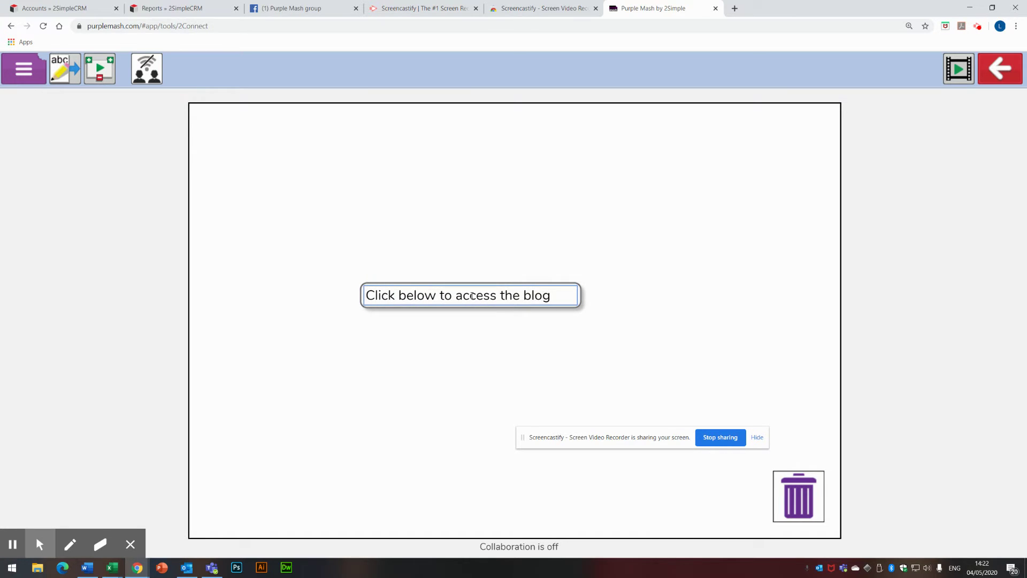
key(Return)
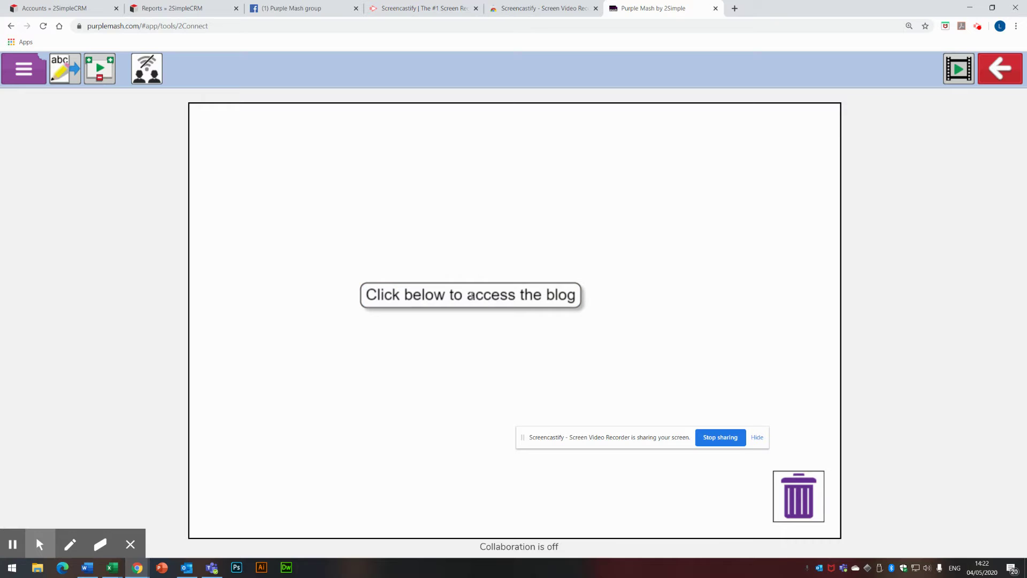
Step: Move the node to the middle of the page and paste the copied blog address as its website link
mouse_move(456, 298)
mouse_down()
mouse_move(498, 305)
mouse_move(515, 320)
mouse_up()
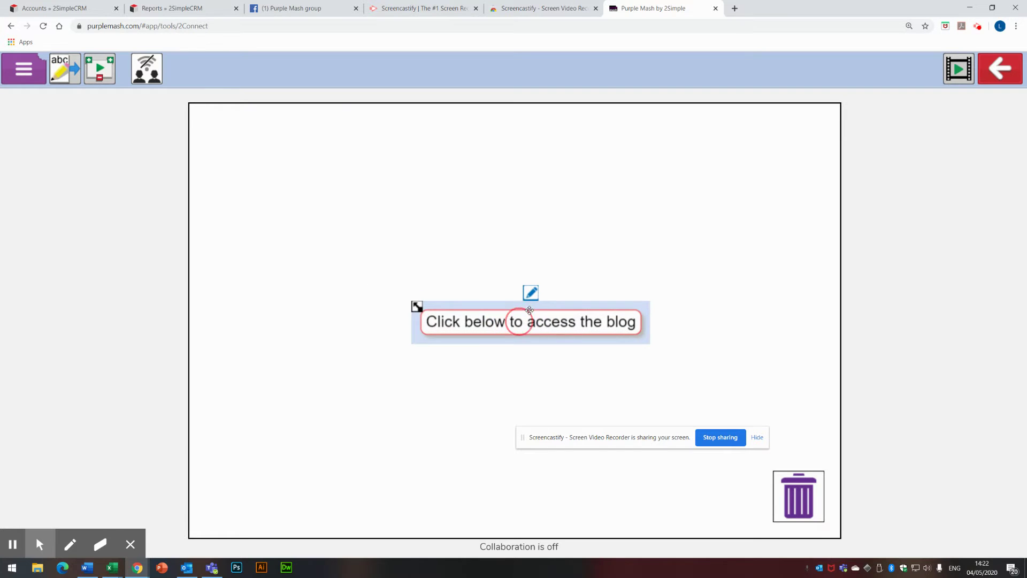
click(530, 293)
click(700, 192)
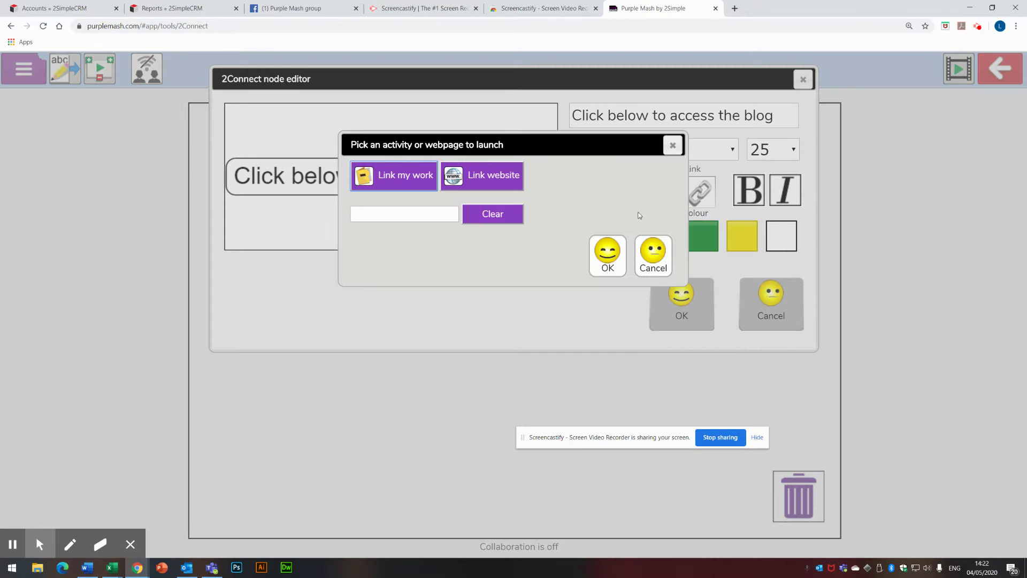
click(498, 184)
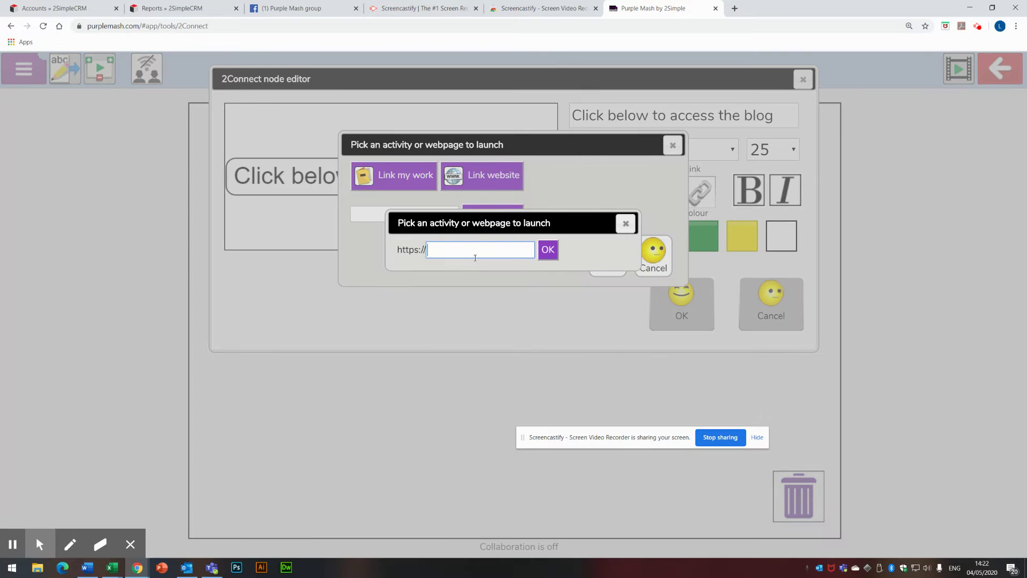
key(ctrl+v)
drag(472, 250, 382, 261)
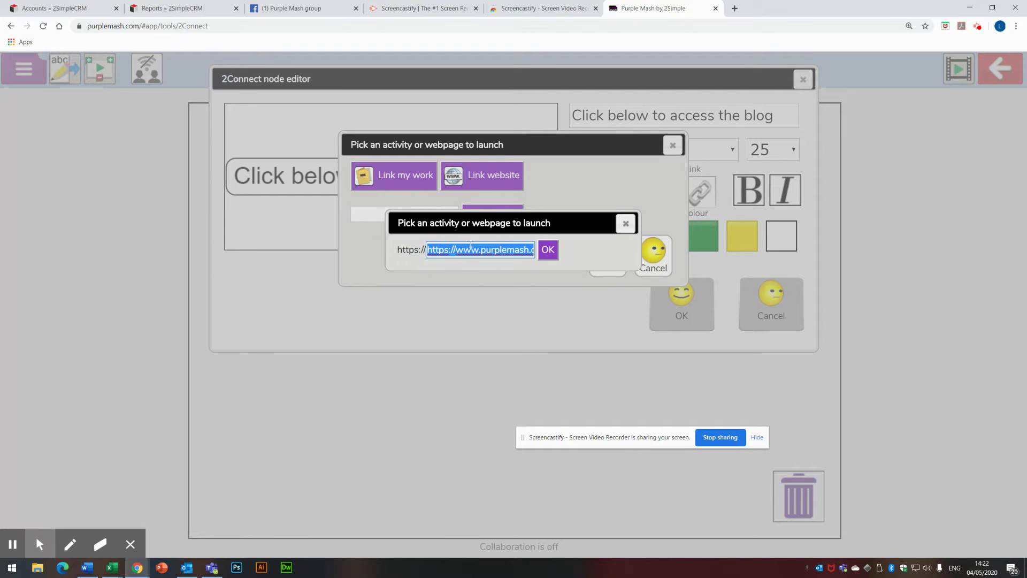
click(454, 247)
key(BackSpace)
key(BackSpace)
key(BackSpace)
key(BackSpace)
key(BackSpace)
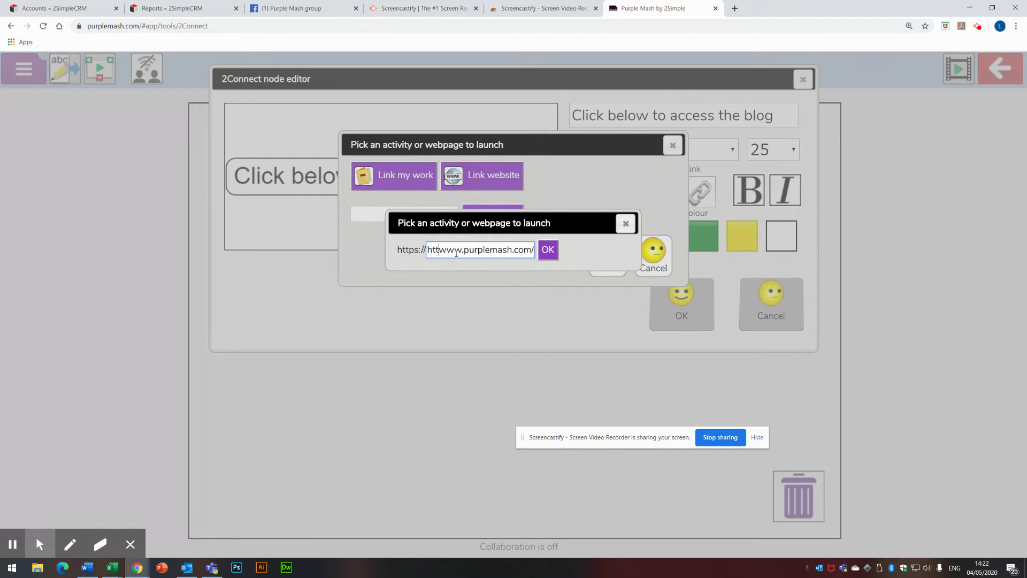
key(BackSpace)
key(BackSpace)
key(BackSpace)
click(546, 253)
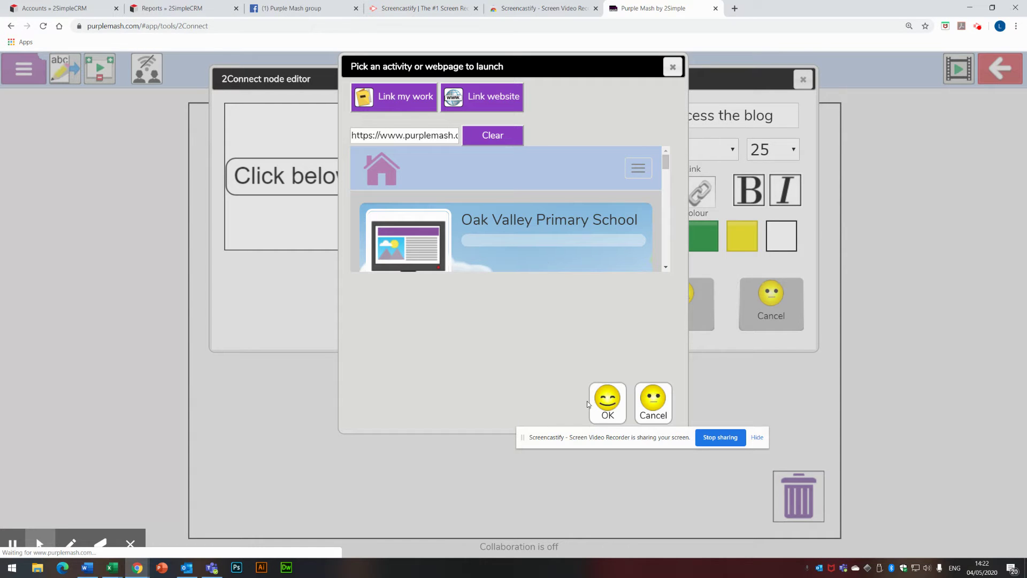
click(604, 400)
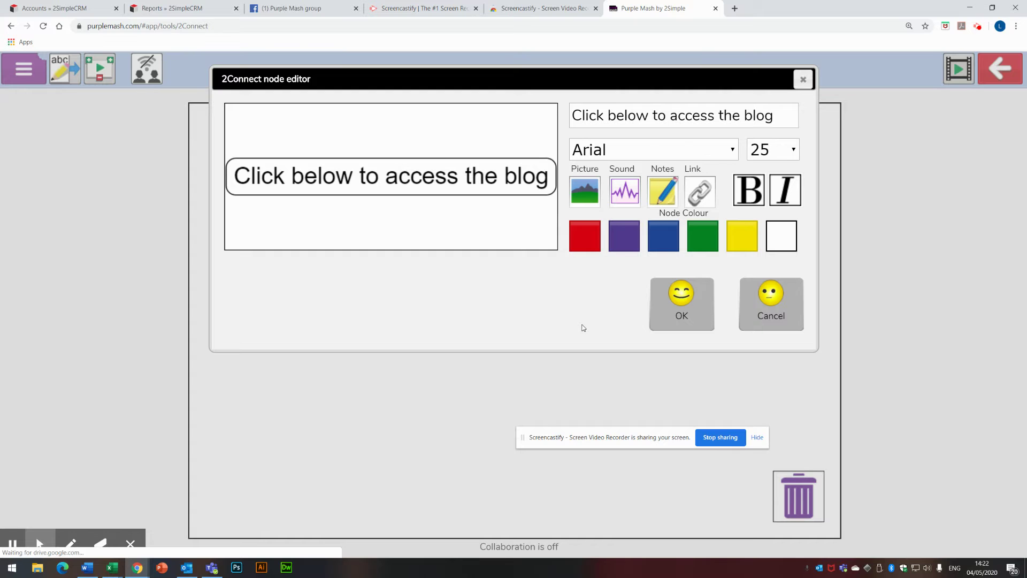
Step: Search the clipart for "computer" and add the picture of the child with headphones at a laptop to the node
click(594, 201)
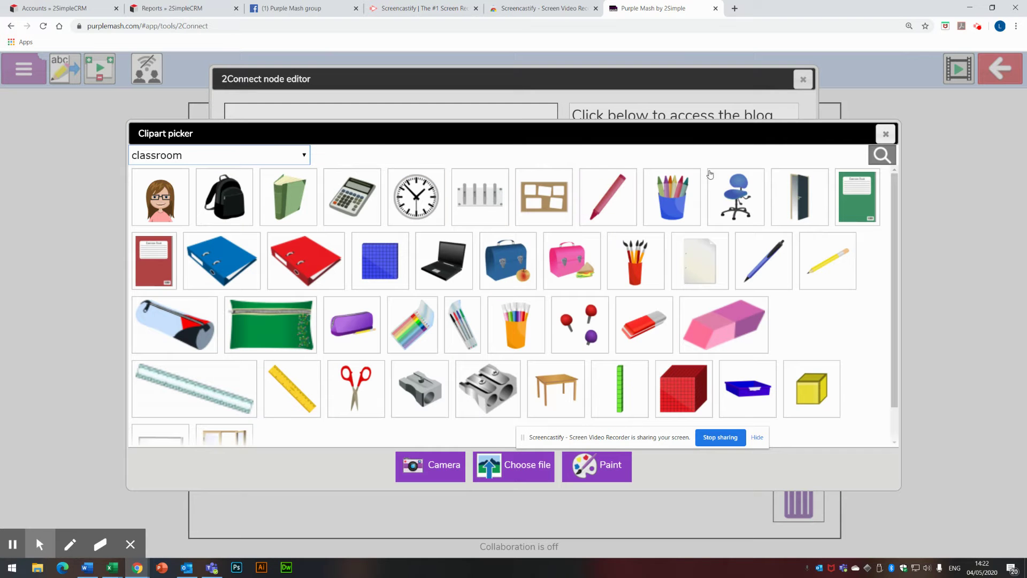
click(875, 159)
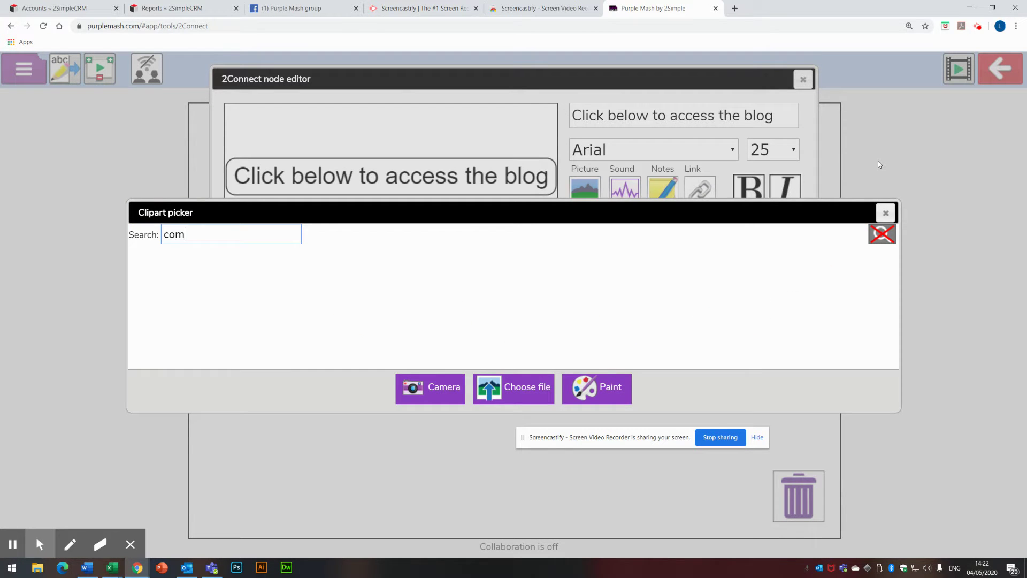
text(computer)
key(Return)
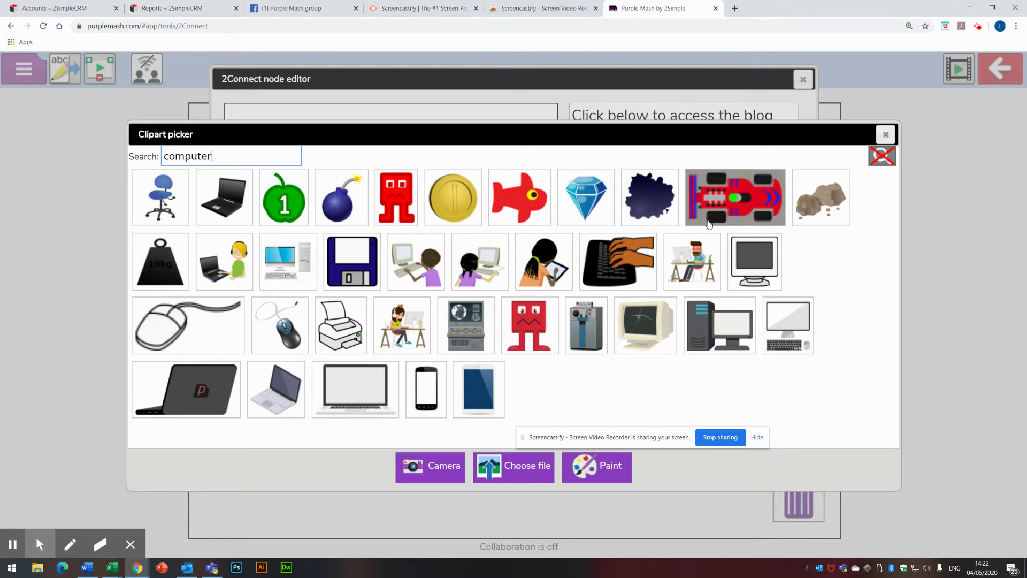
click(217, 269)
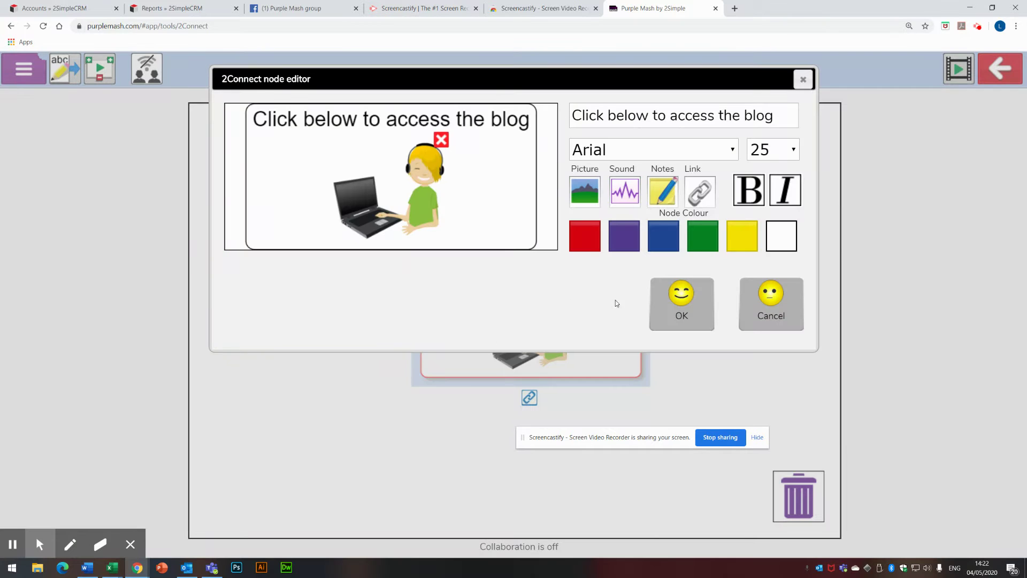
Step: Set the node colour to green and accept the node's edits
click(741, 234)
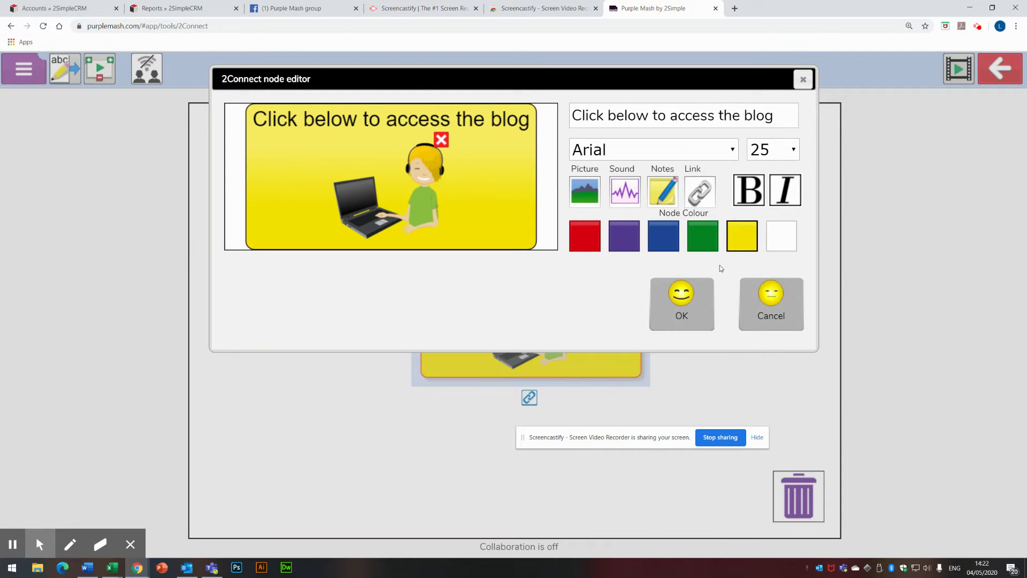
click(702, 238)
click(701, 310)
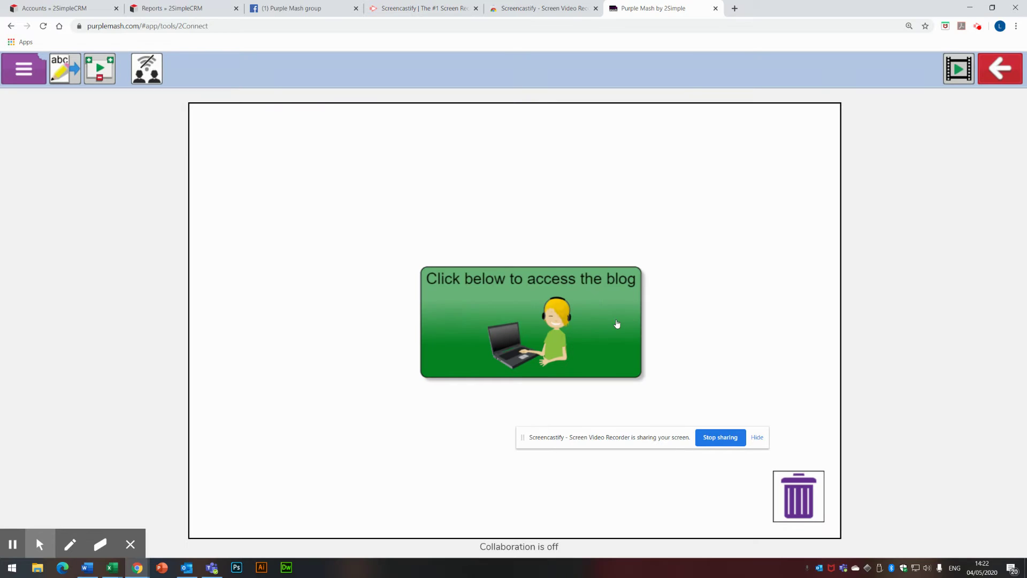
Step: Nudge the node slightly upwards, test its link to the school blog and close the preview
drag(619, 323, 618, 312)
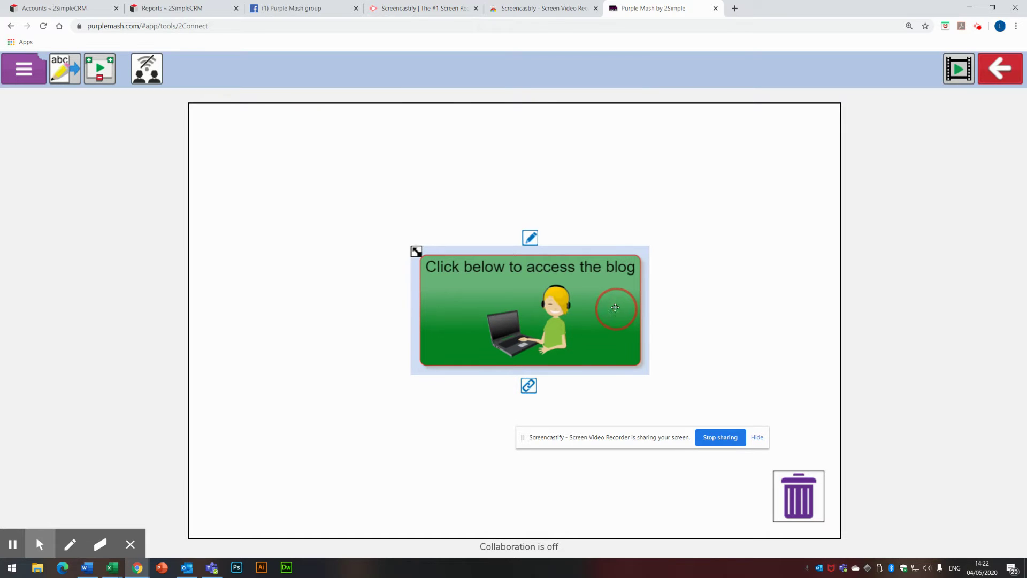
click(529, 387)
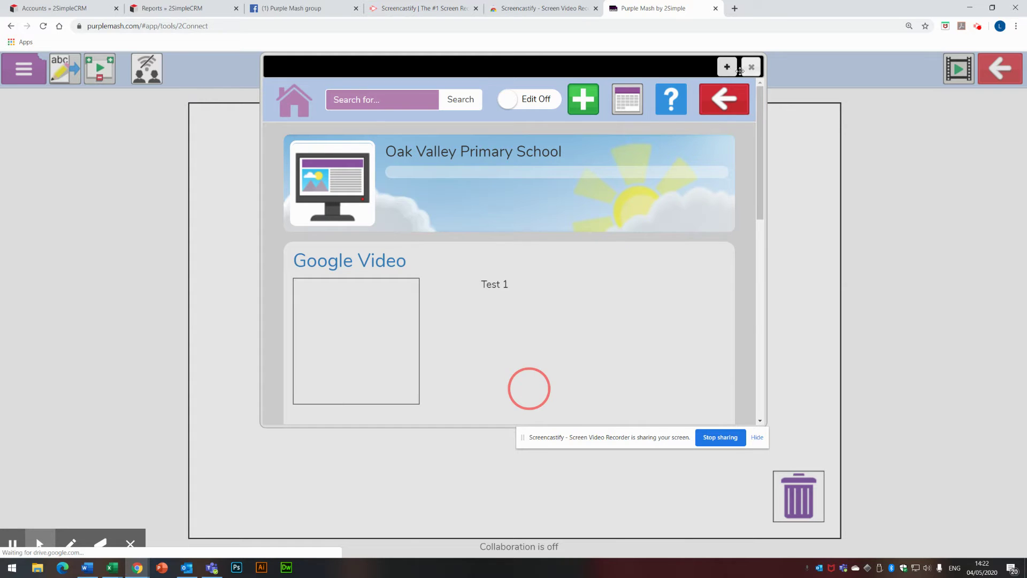
click(747, 69)
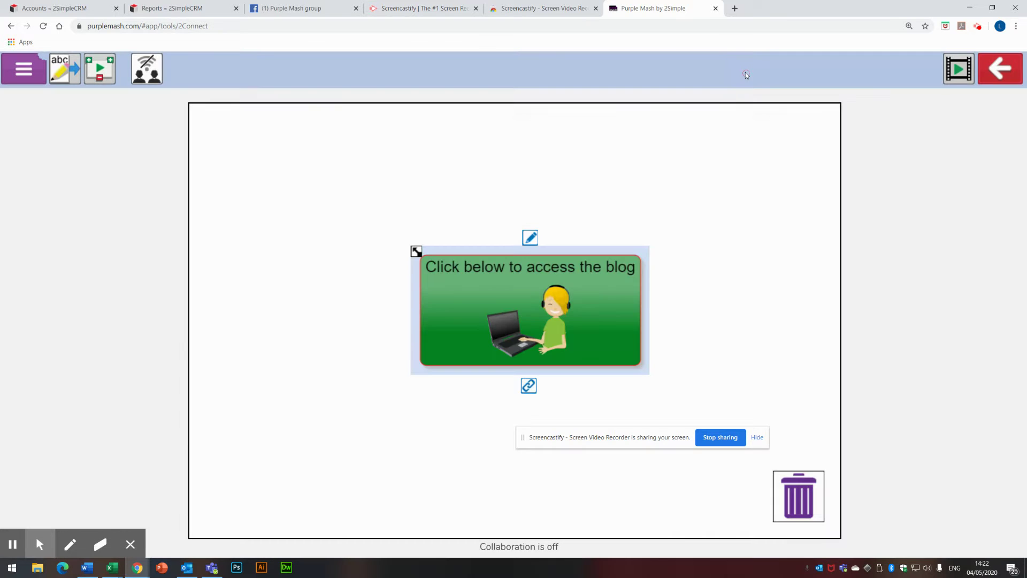
Step: Save the document as "Blog link 1" in the Blog folder under Trays and dismiss the confirmation
click(22, 80)
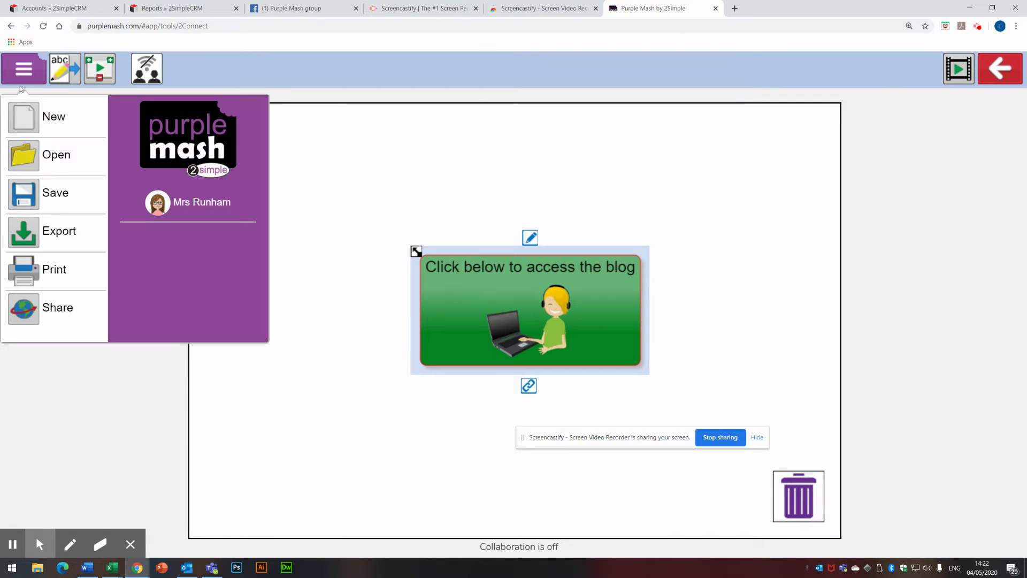
click(69, 208)
click(496, 230)
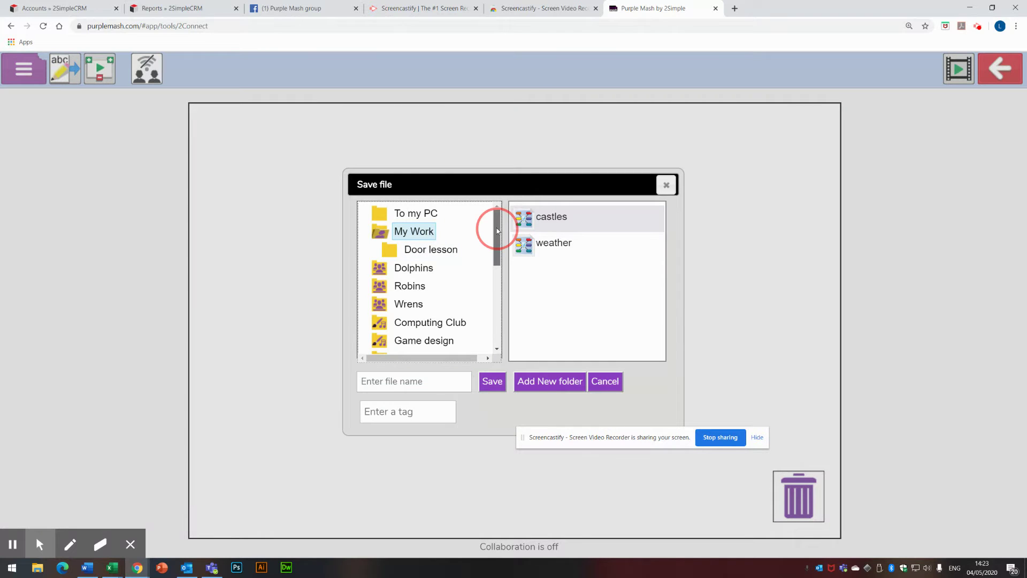
drag(497, 230, 506, 312)
click(405, 325)
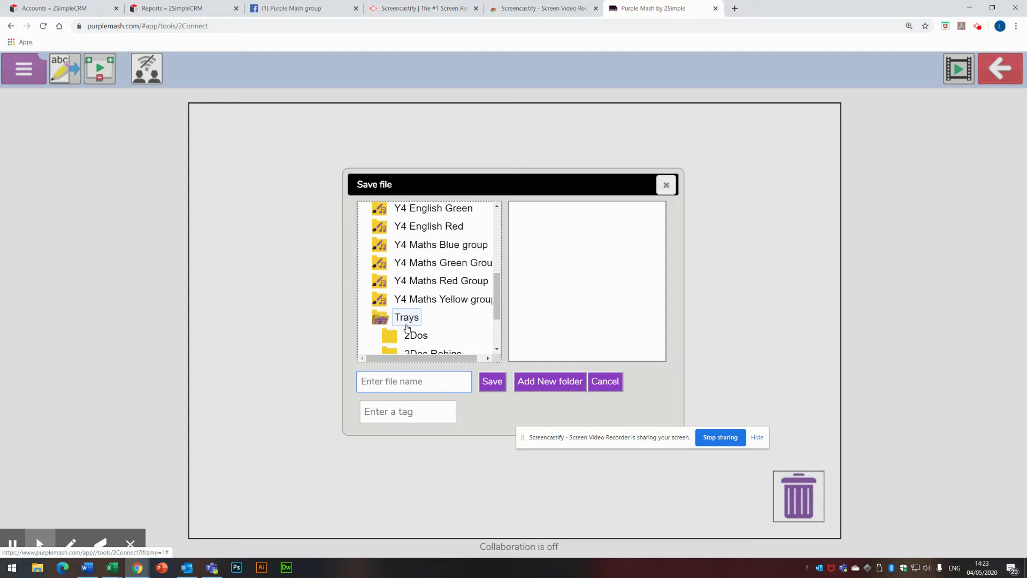
scroll(407, 327, down, 2)
click(414, 291)
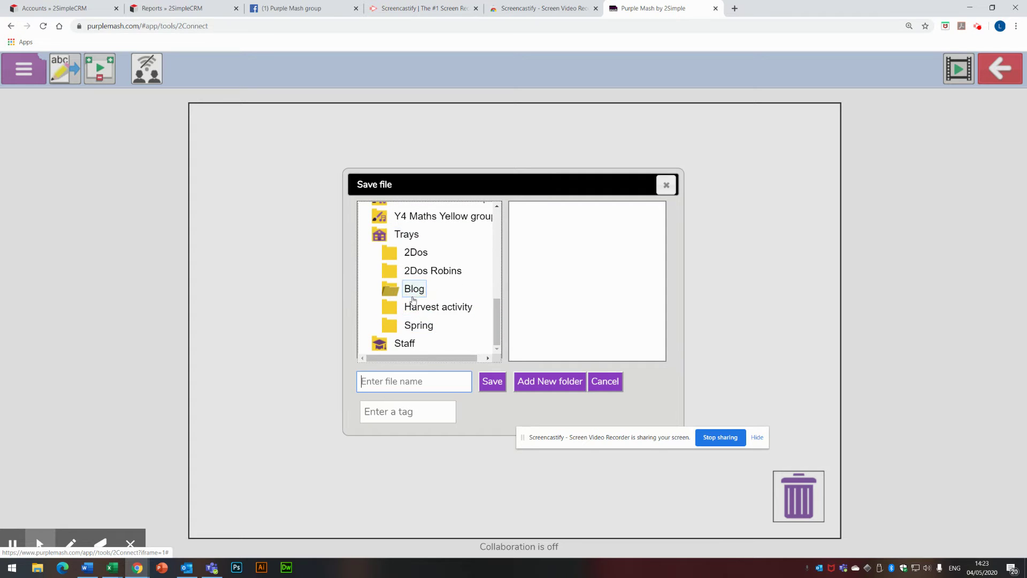
text(Blog link 1)
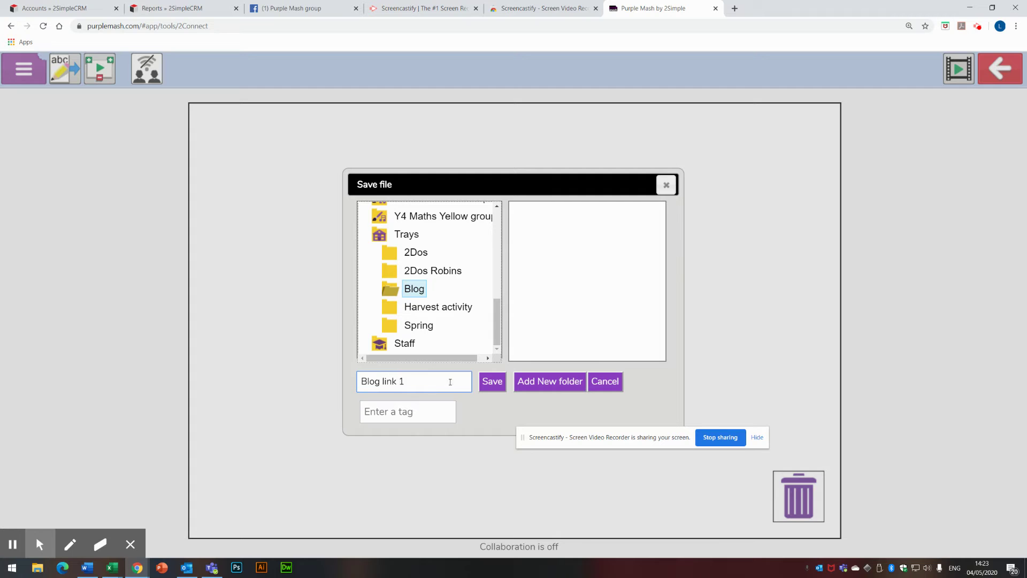
click(492, 381)
click(578, 273)
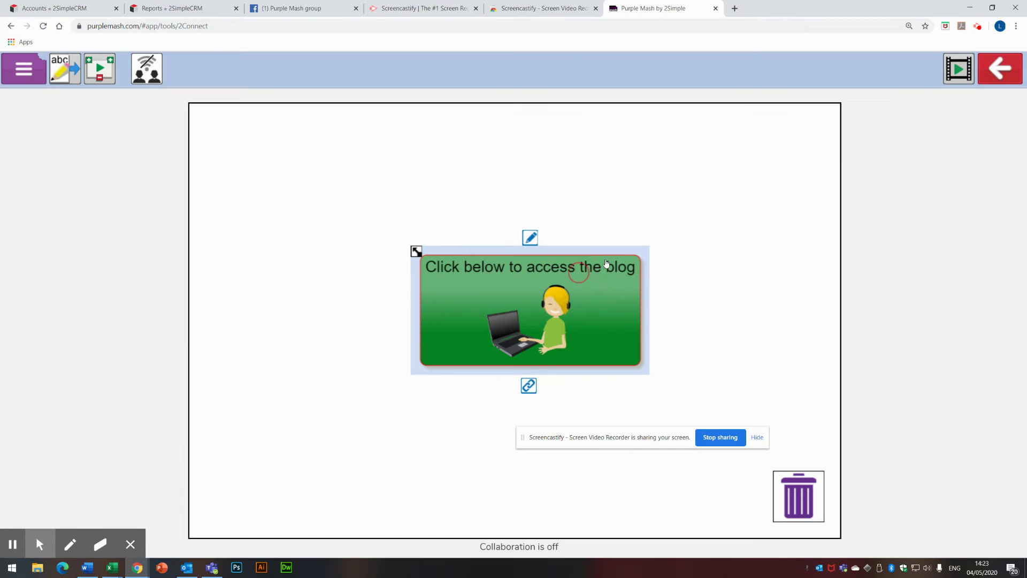
Step: Exit 2Connect and create a new 2Write pad titled "Link to blog"
click(995, 69)
click(559, 320)
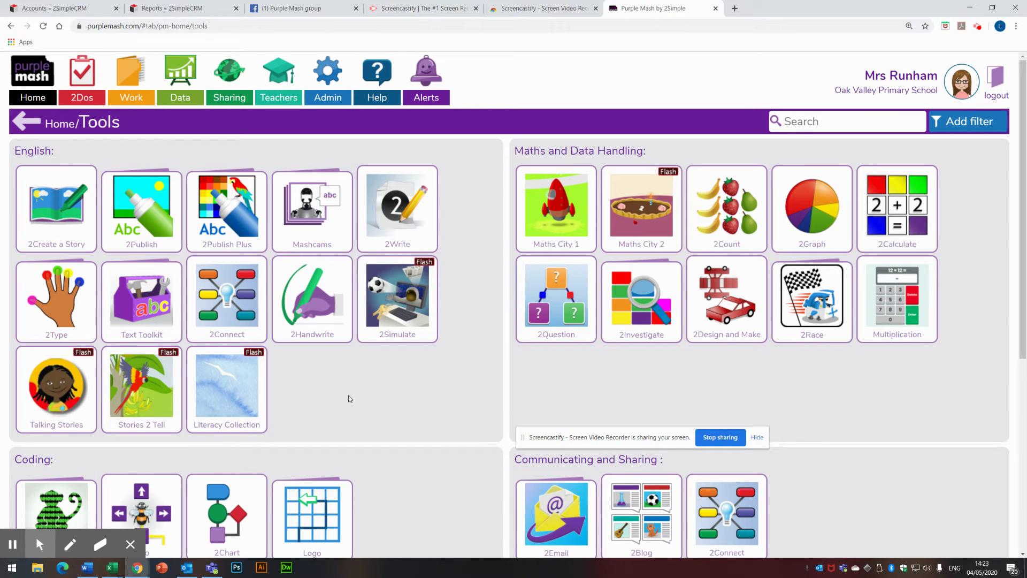
click(420, 230)
click(469, 394)
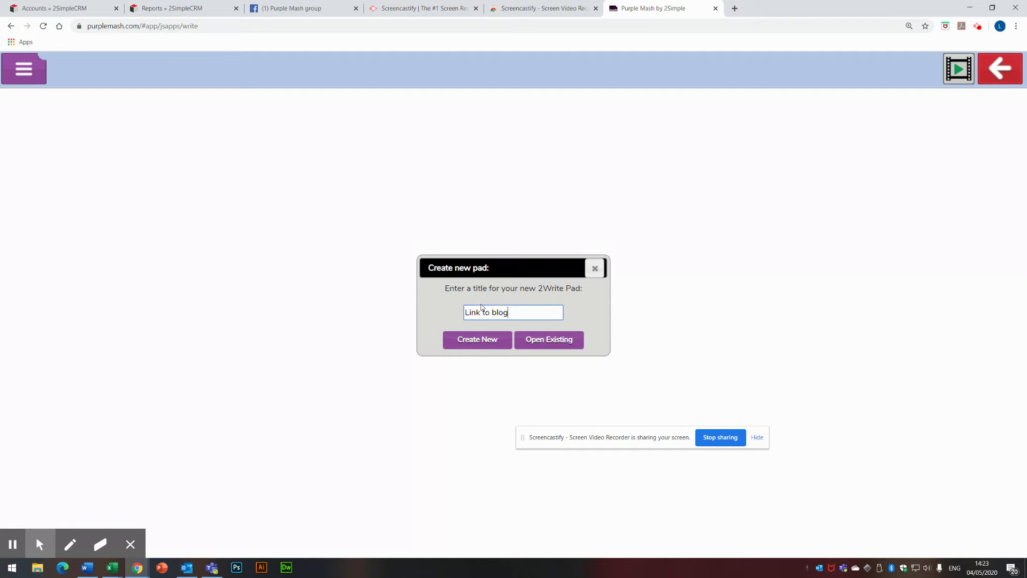
click(479, 339)
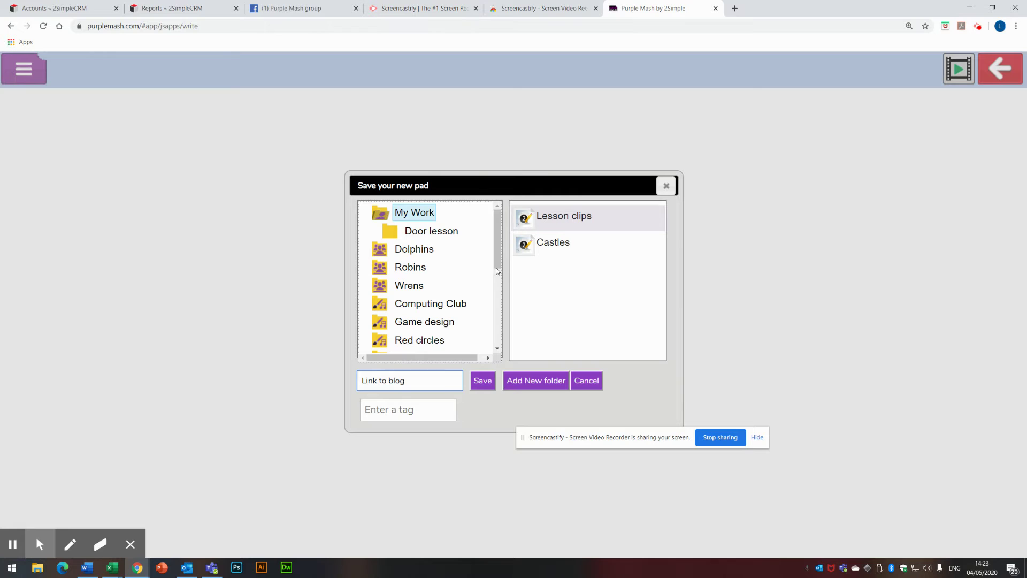
Step: Save the new pad in the Blog folder under Trays and close the remaining dialogs
drag(496, 270, 499, 265)
click(408, 325)
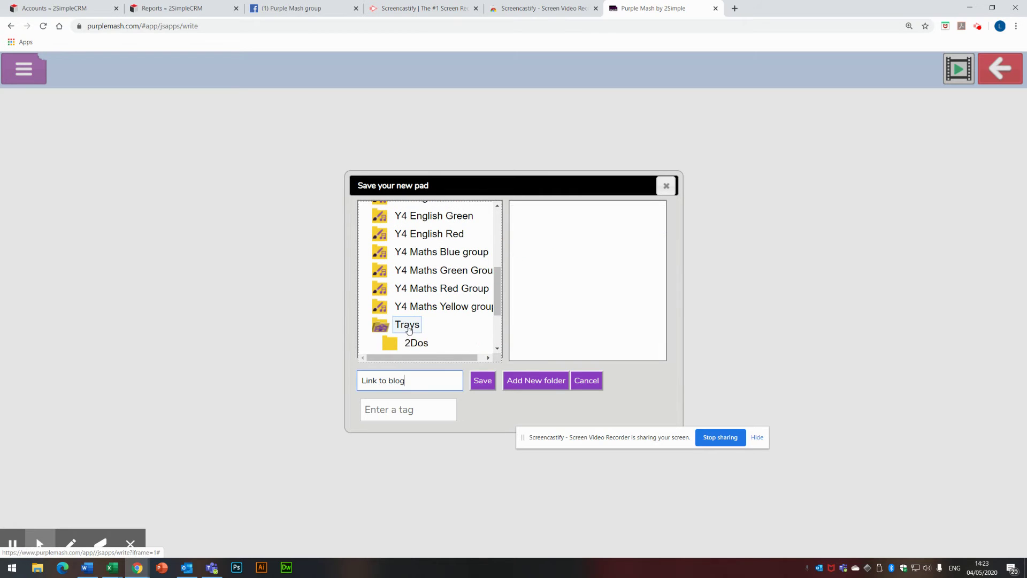
click(413, 329)
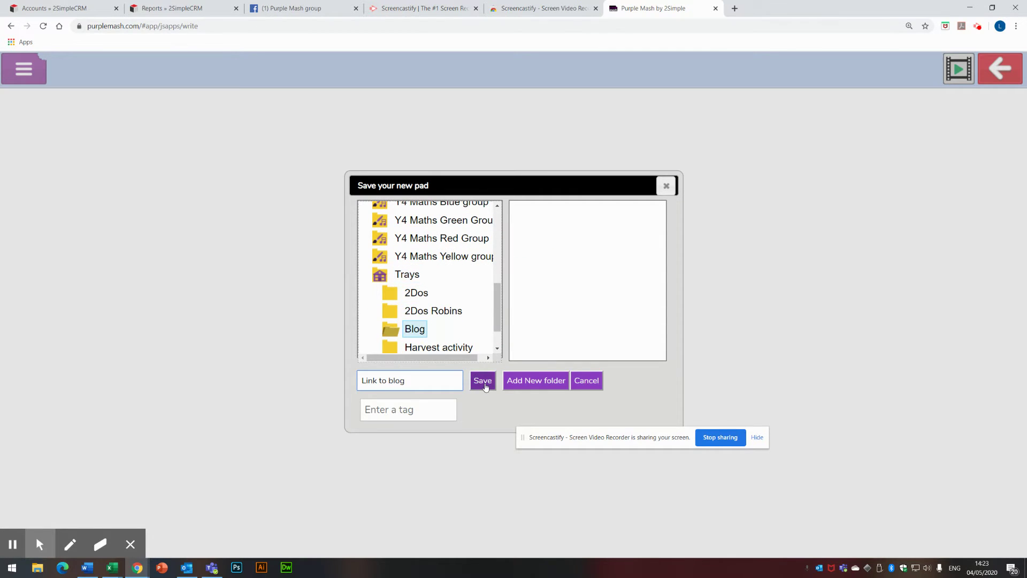
click(483, 381)
click(575, 279)
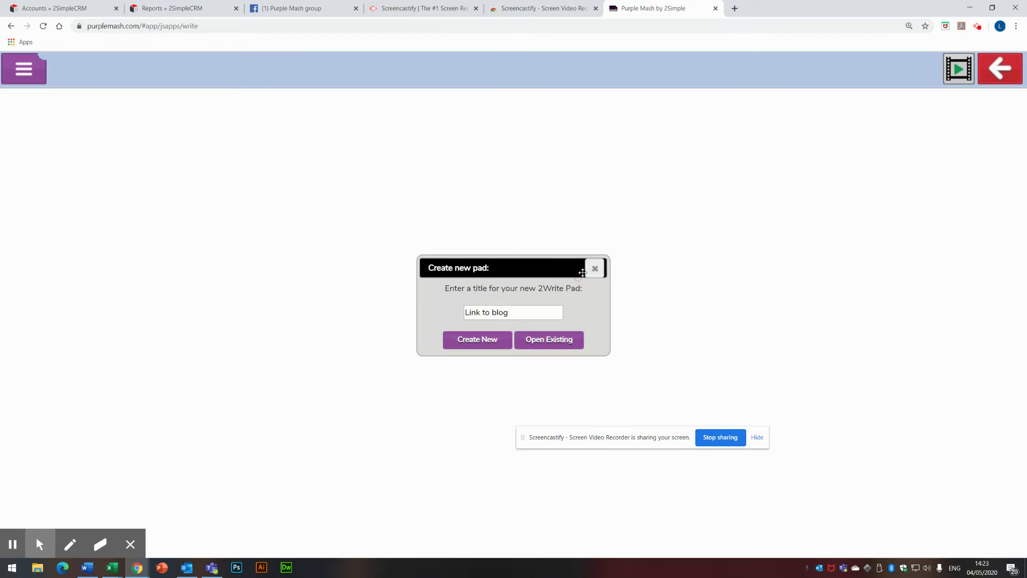
click(593, 272)
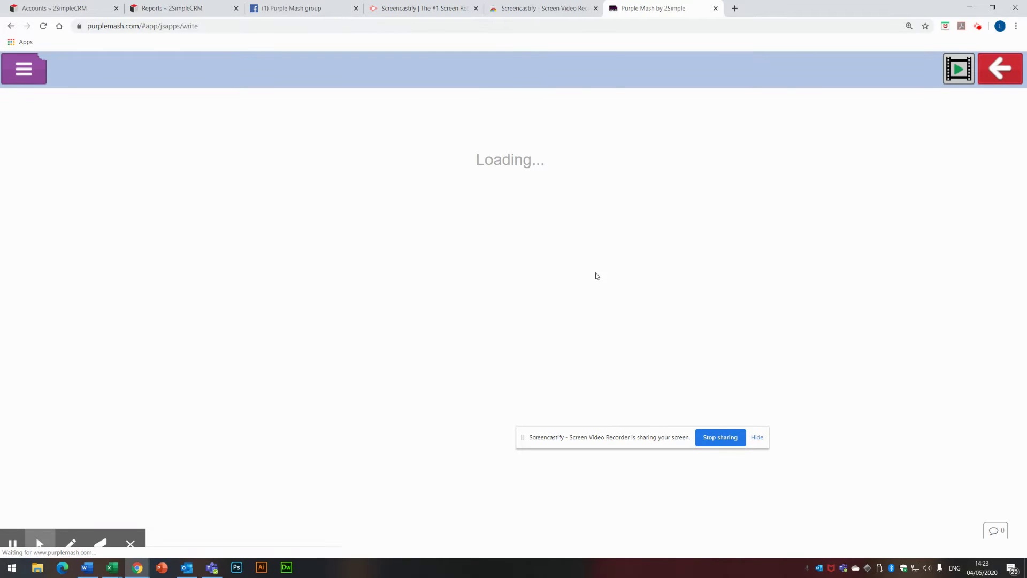
Step: Paste the blog address under the pad's heading, test the link and return to the pad
click(310, 175)
text(https://www.purplemash.com/blog#/app/blog/582b047f9ac627d82b8b4568/)
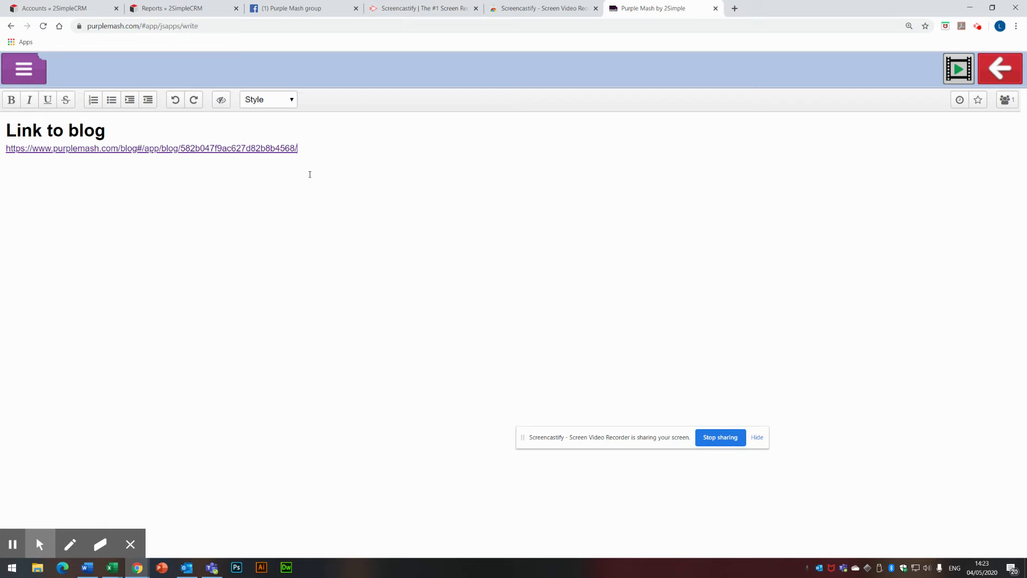
click(273, 153)
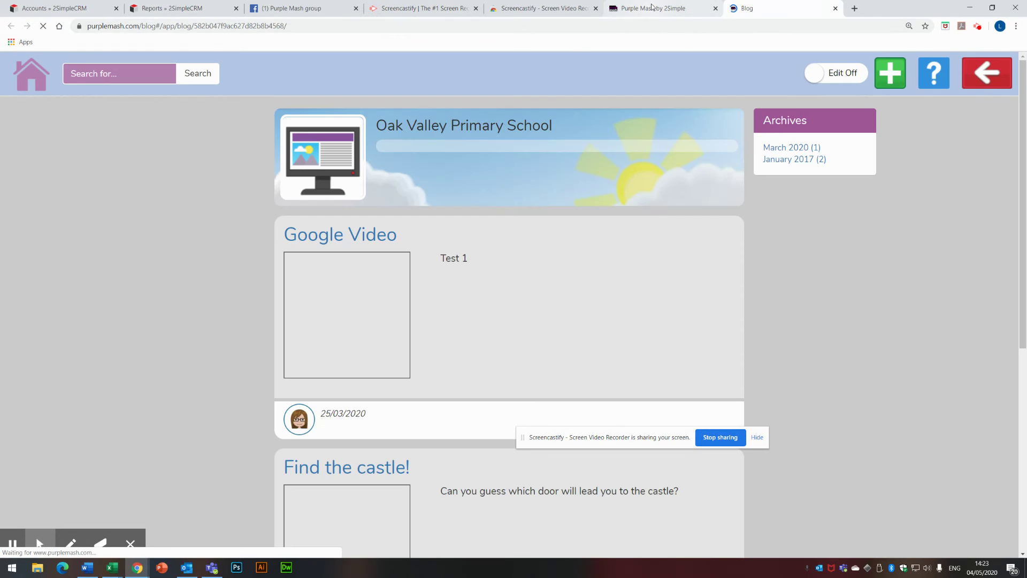
click(651, 10)
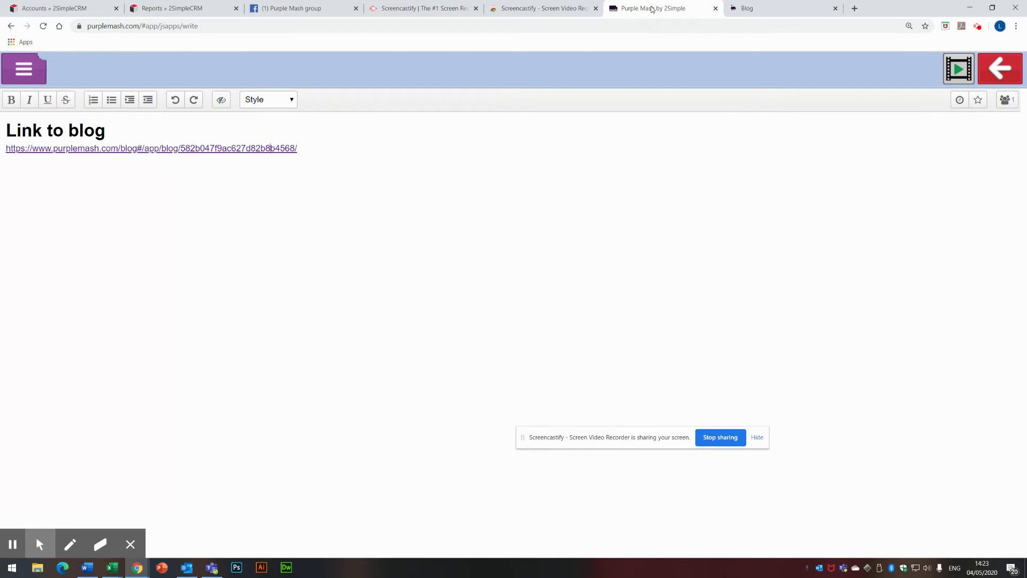
Step: Exit the 2Write pad and return to the Purple Mash home page
click(43, 73)
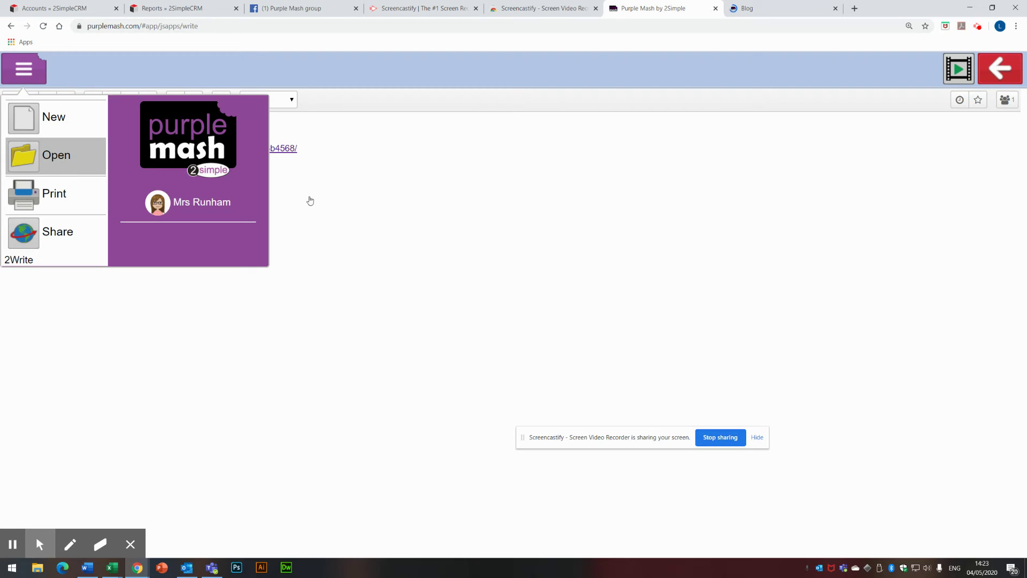
click(996, 80)
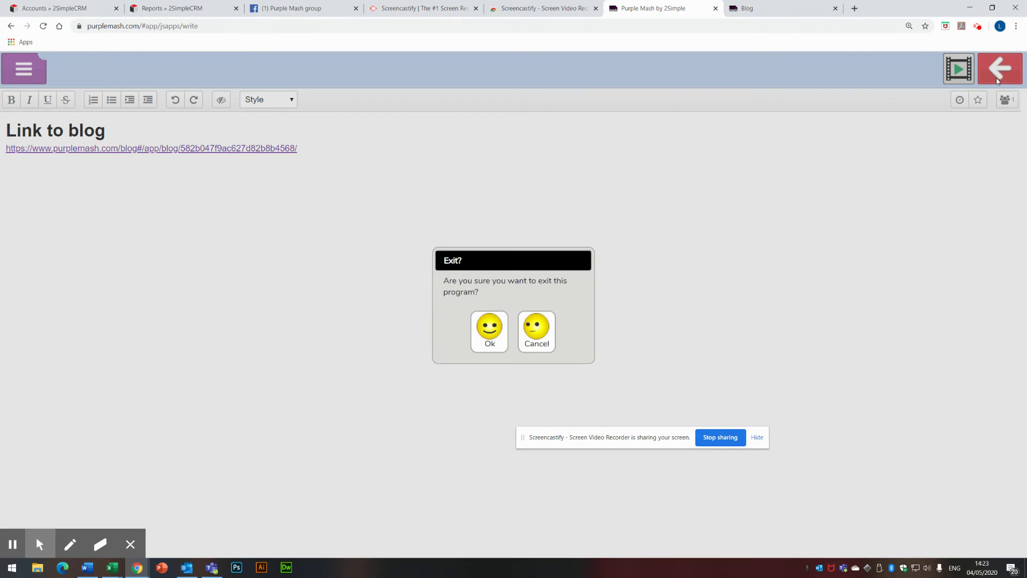
click(483, 325)
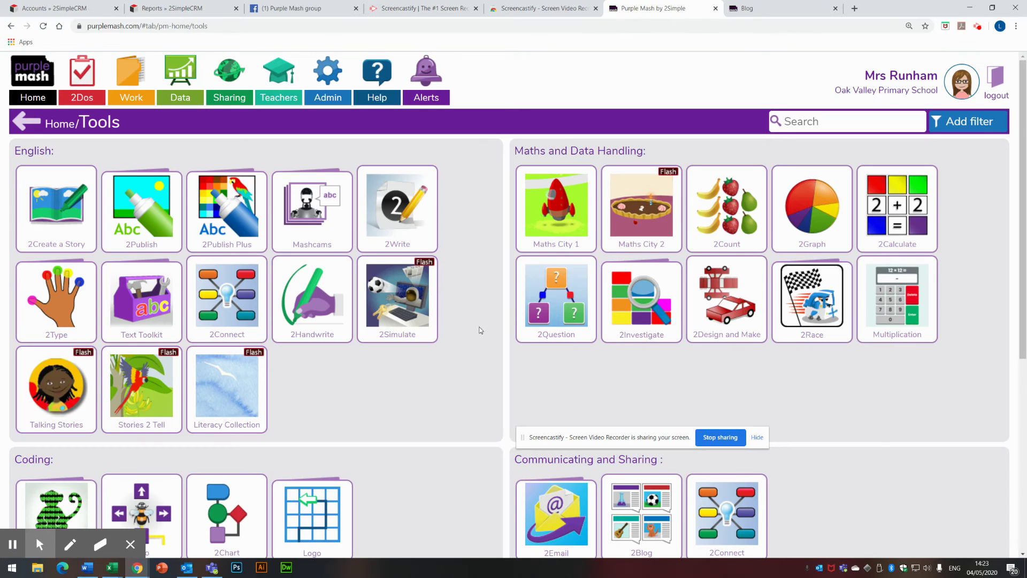
click(23, 118)
Step: Enter Mini Mash with the Robins class and open the Blog tray
click(505, 307)
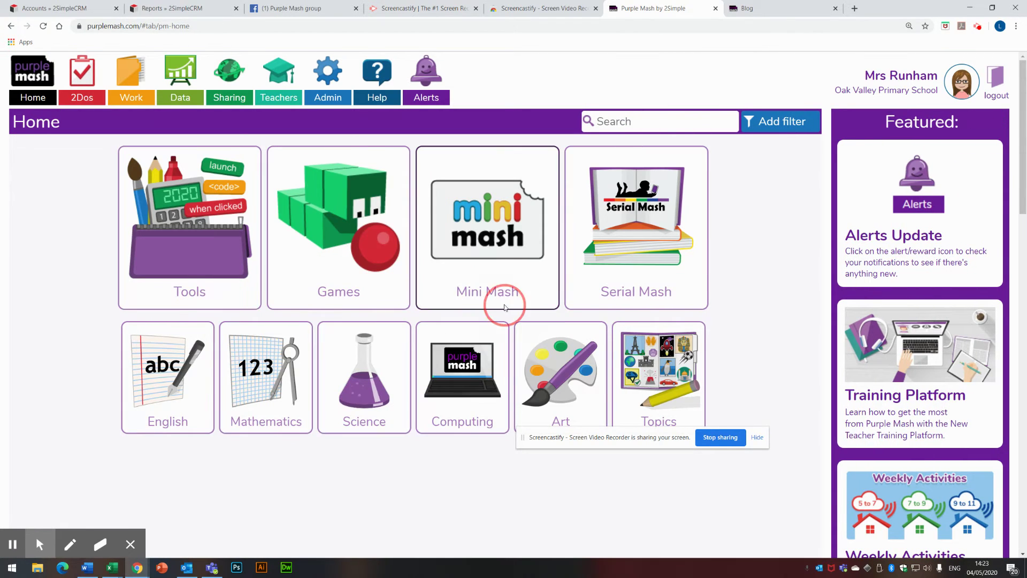
click(81, 242)
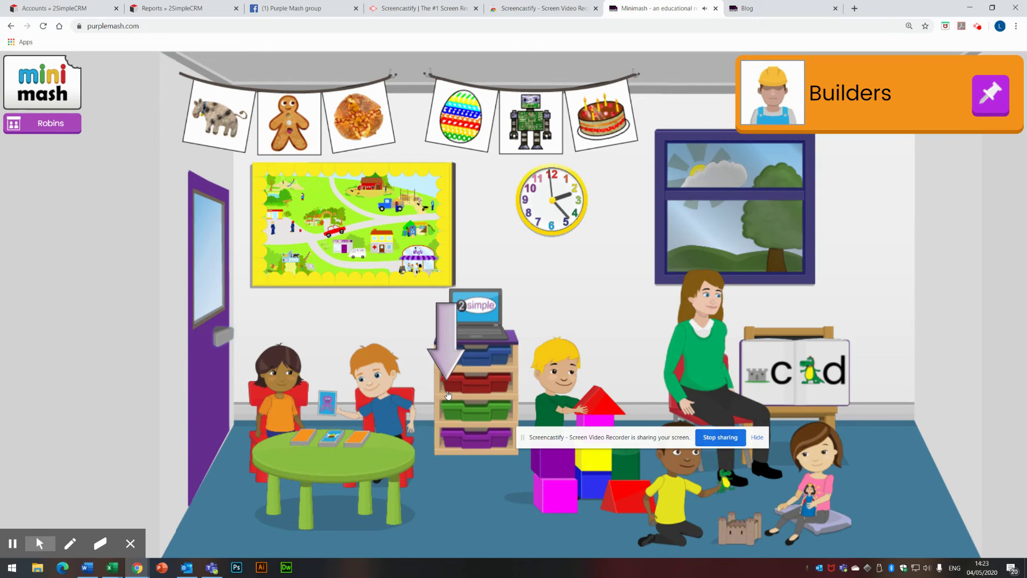
click(448, 394)
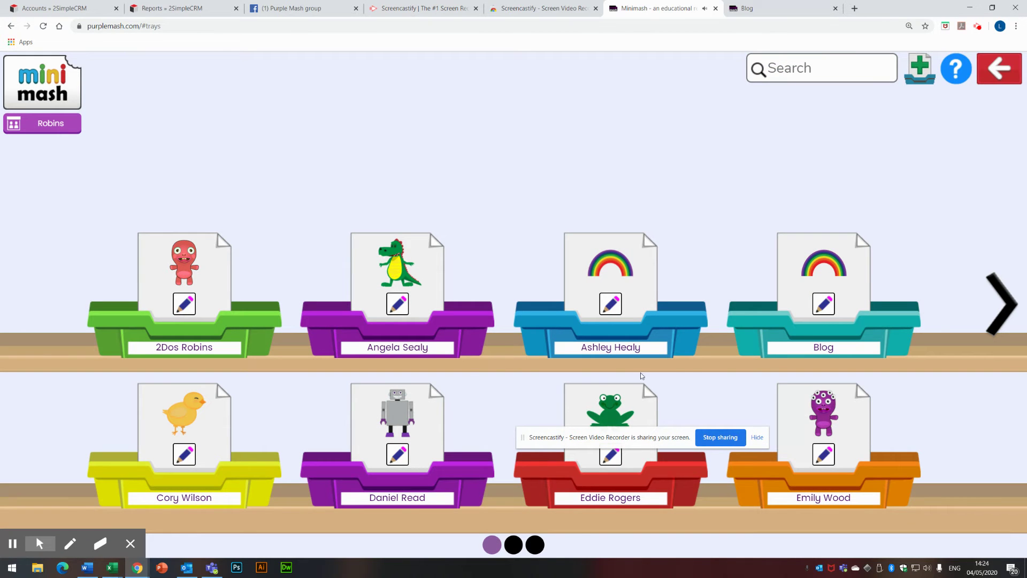
click(793, 342)
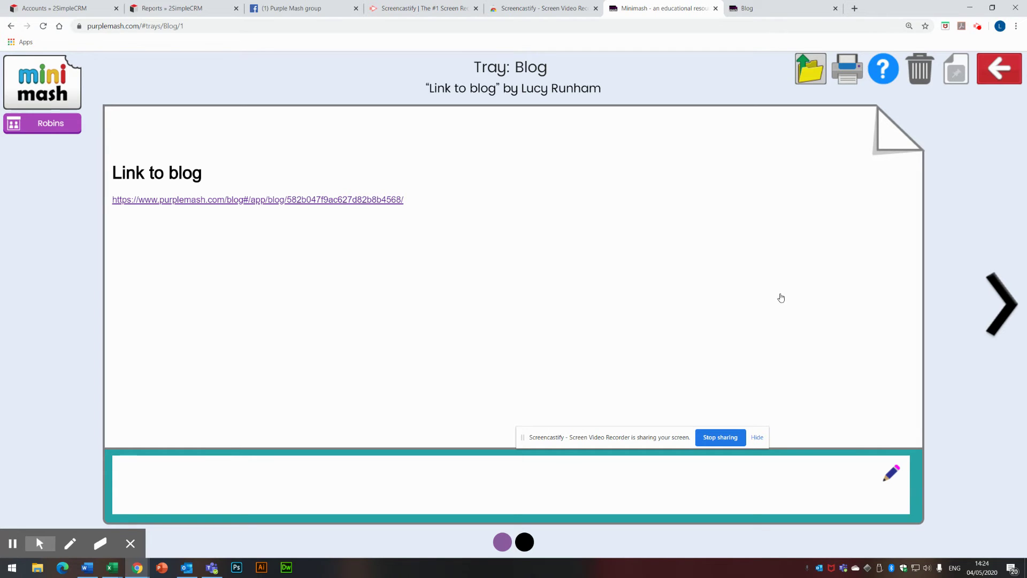
Step: Open the "Link to blog" pad from the tray to check its link and exit it again
click(808, 84)
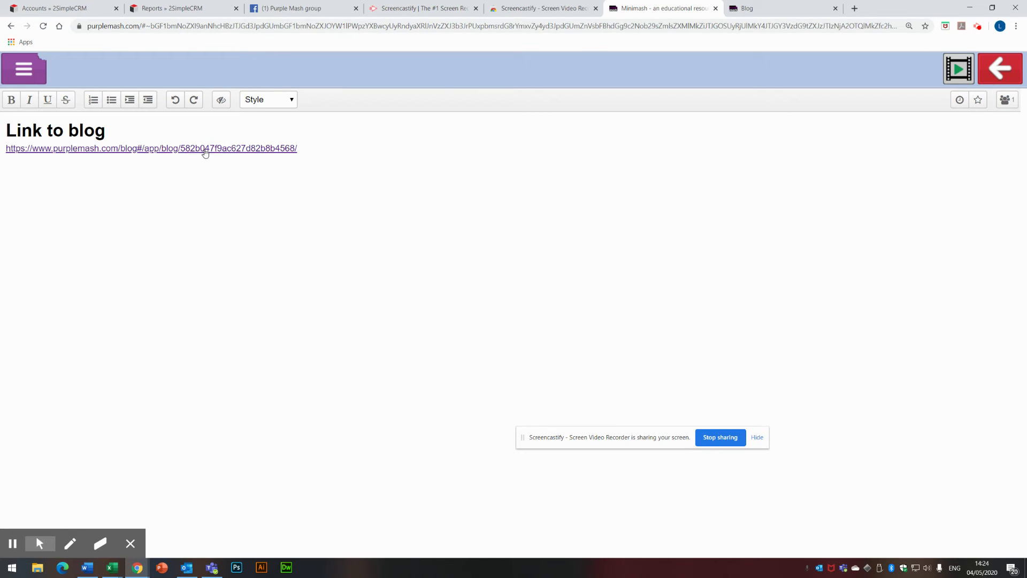
key(Escape)
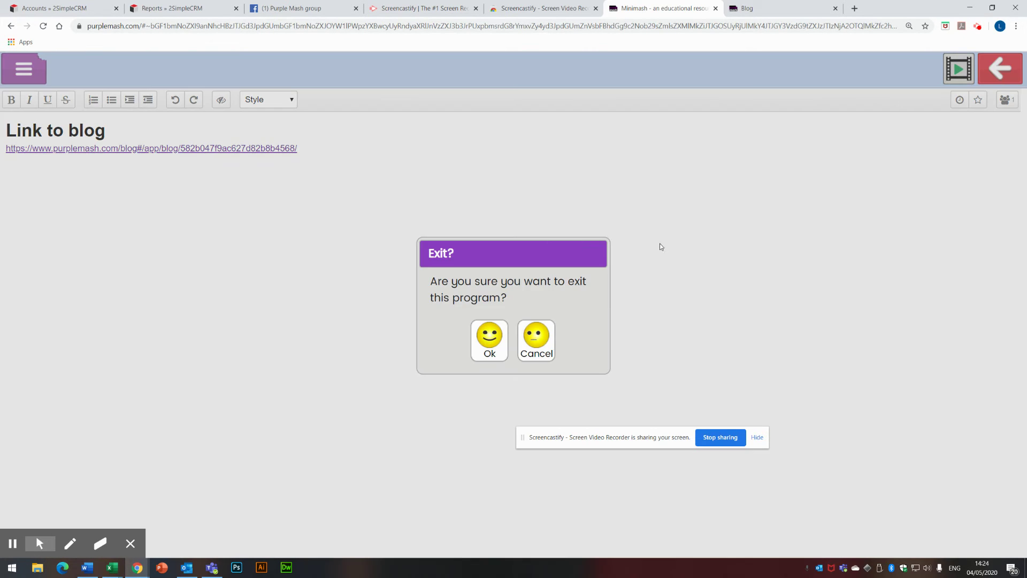
click(488, 337)
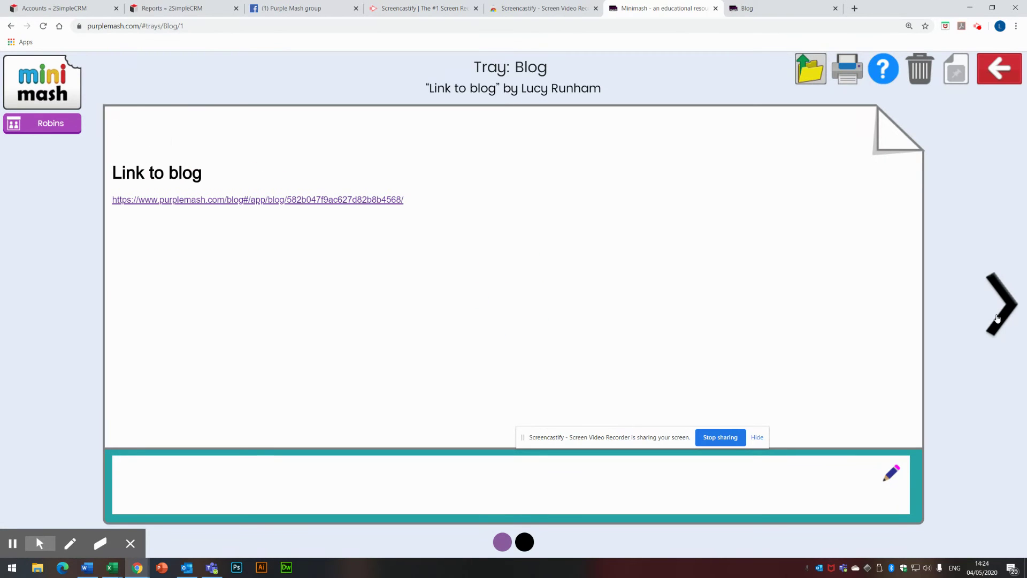
Step: View the "Blog link 1" document in the Blog tray and return to the overview of trays
click(996, 317)
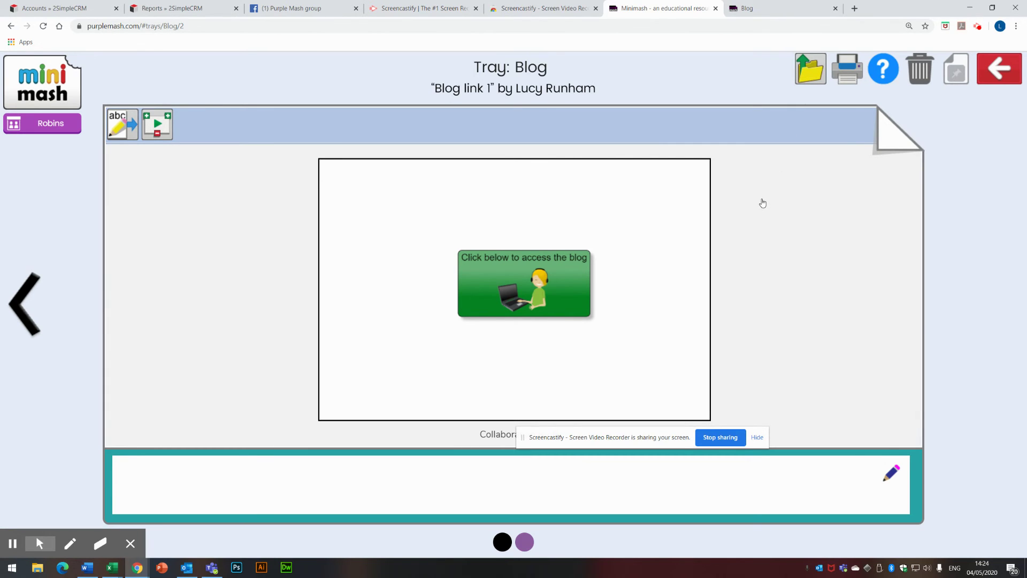
click(955, 70)
click(994, 81)
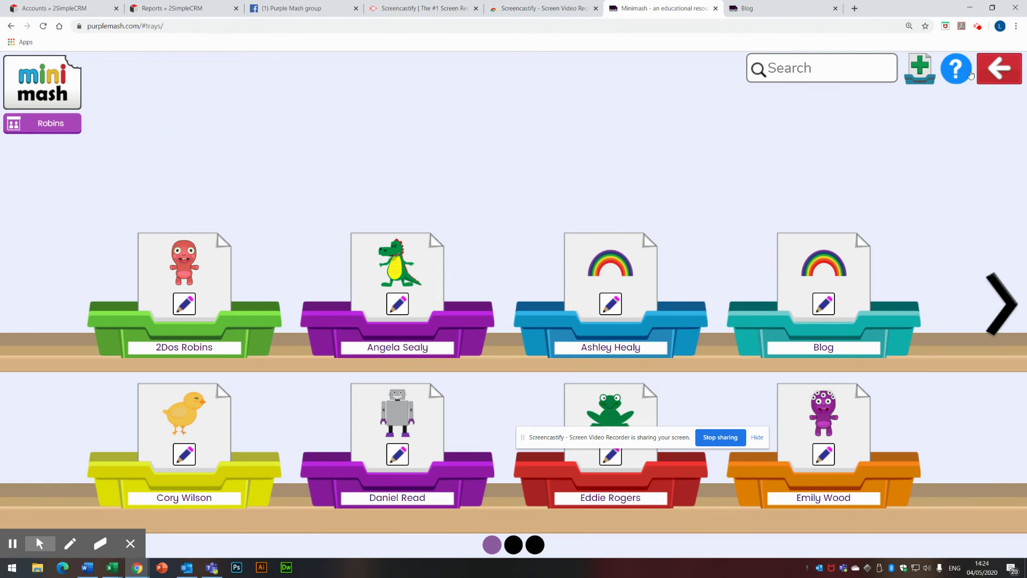
click(870, 287)
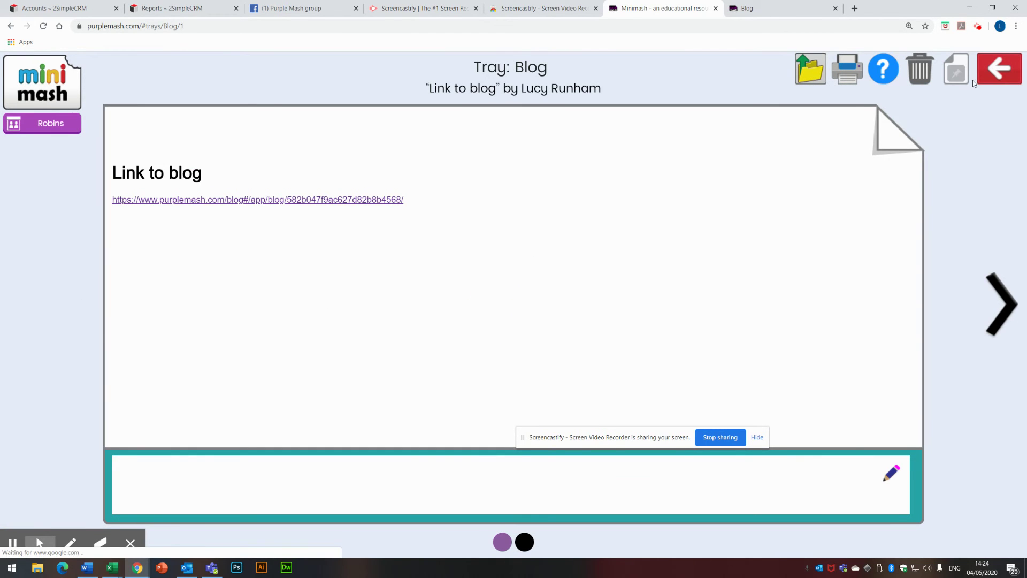
click(963, 79)
click(998, 79)
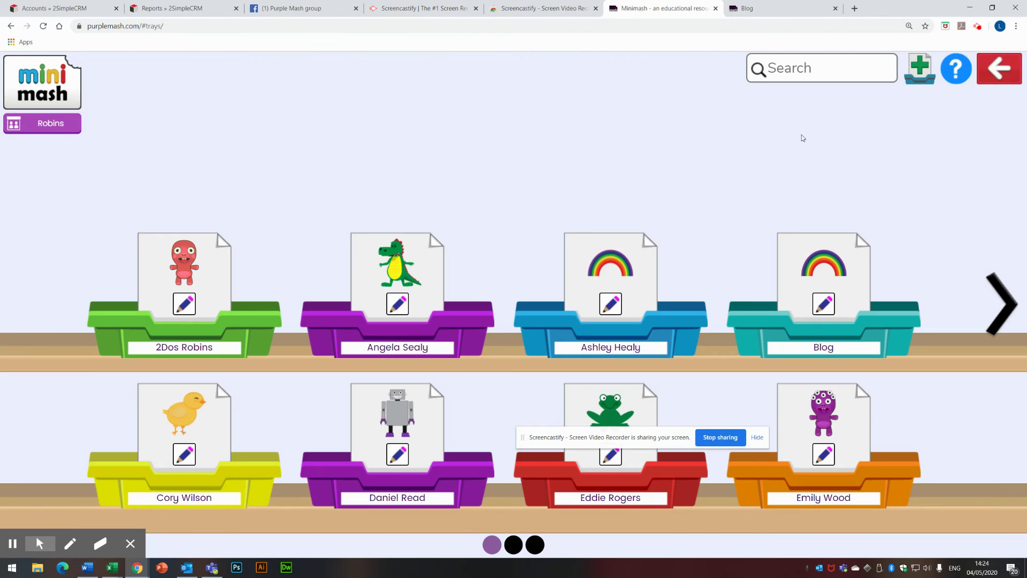
Step: Return to the Mini Mash classroom and open its main menu
click(985, 80)
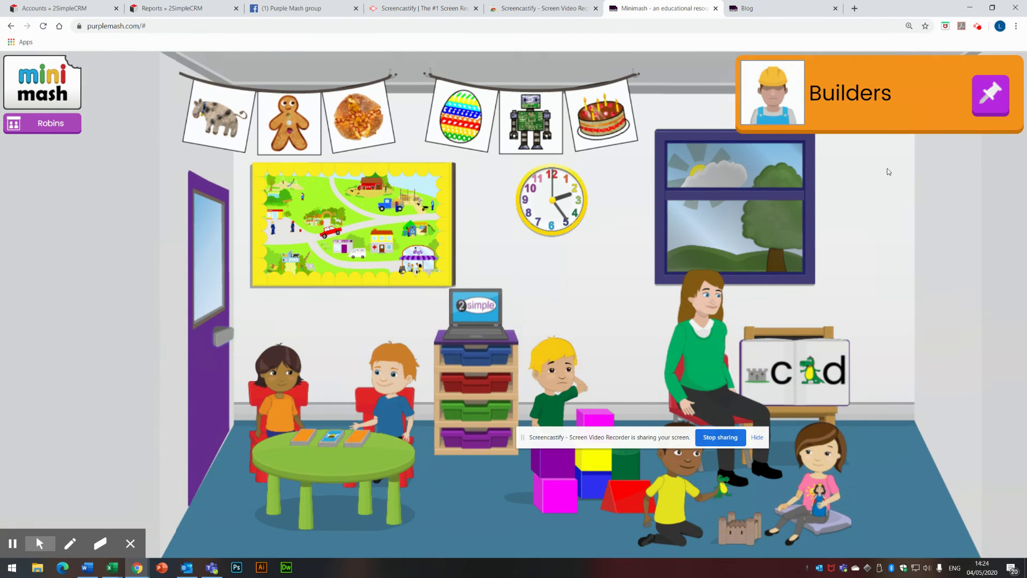
click(63, 97)
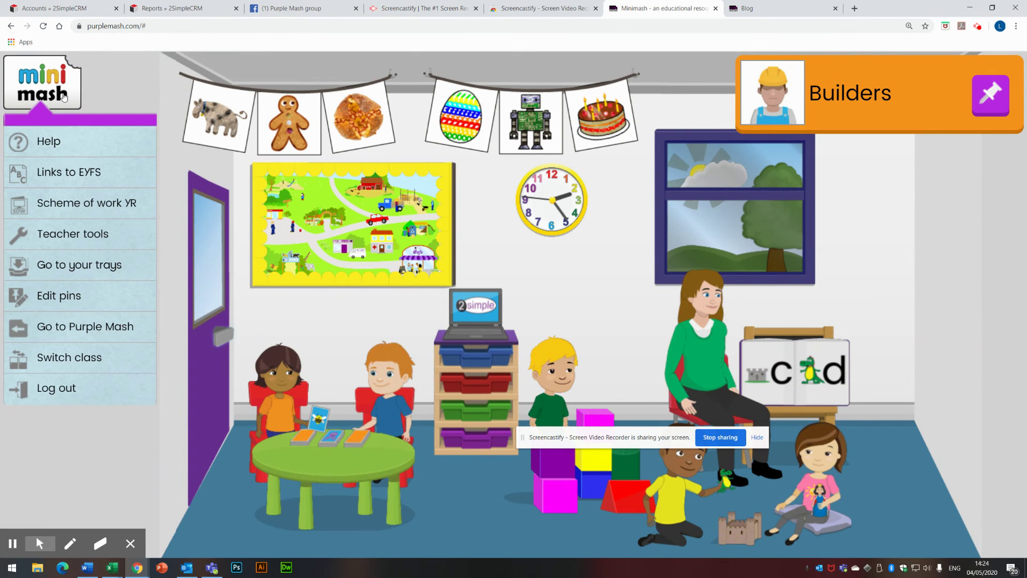
Step: Edit the class pins and remove Getting started and Baby animals from the selected pins
click(70, 303)
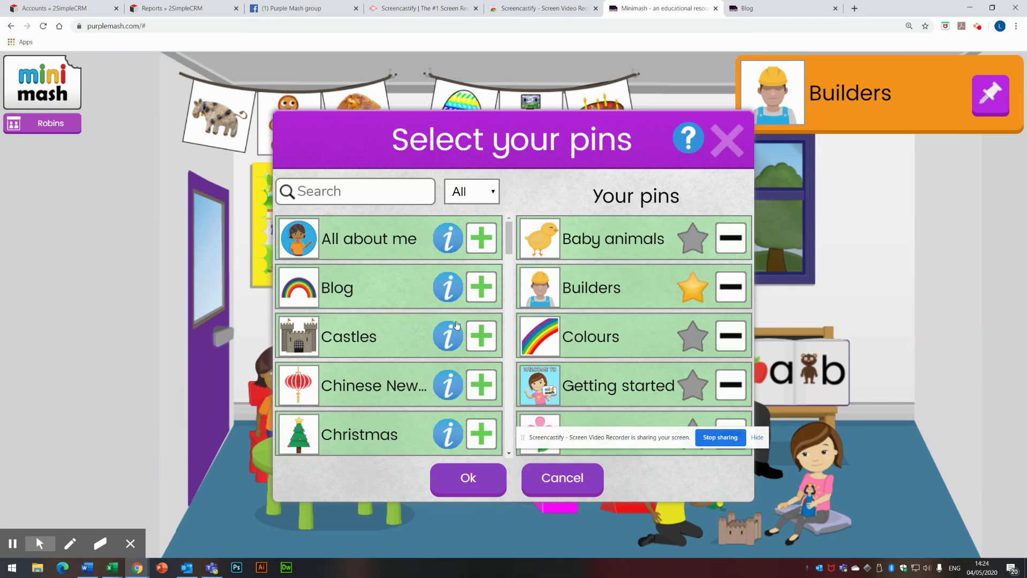
click(482, 289)
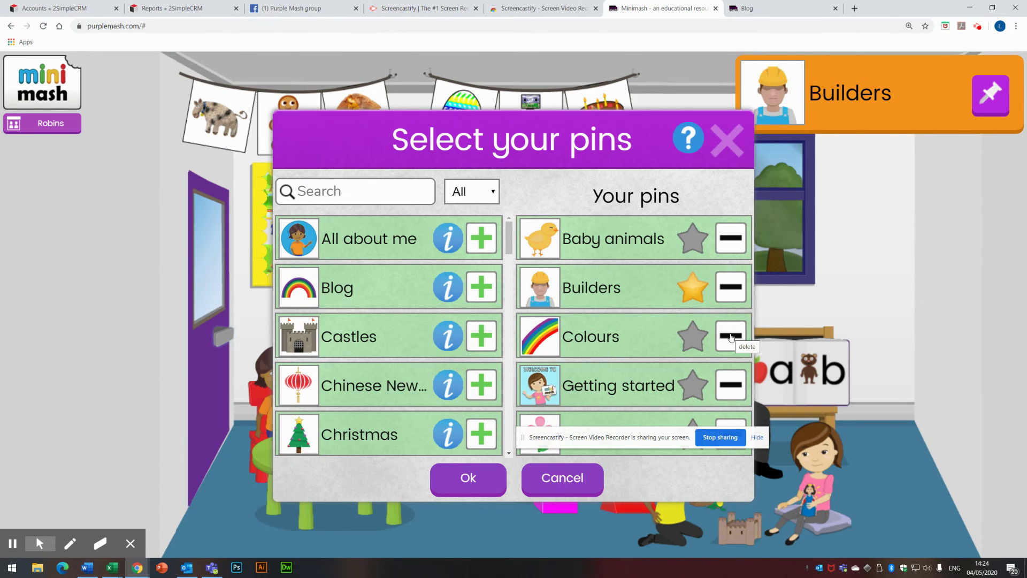
click(736, 387)
click(730, 247)
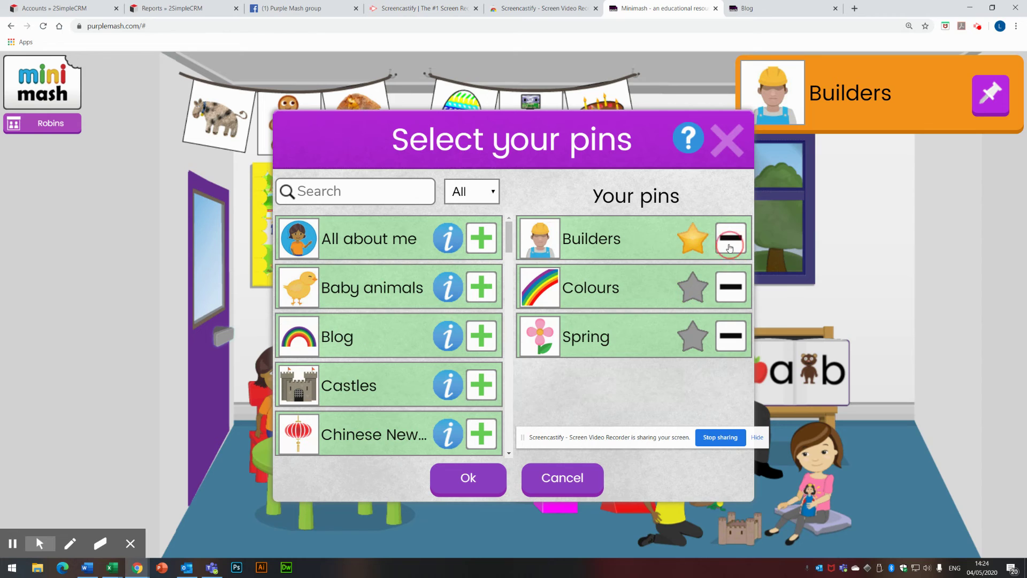
Step: Add Blog to the selected pins, star it as the featured pin and confirm the selection
click(480, 337)
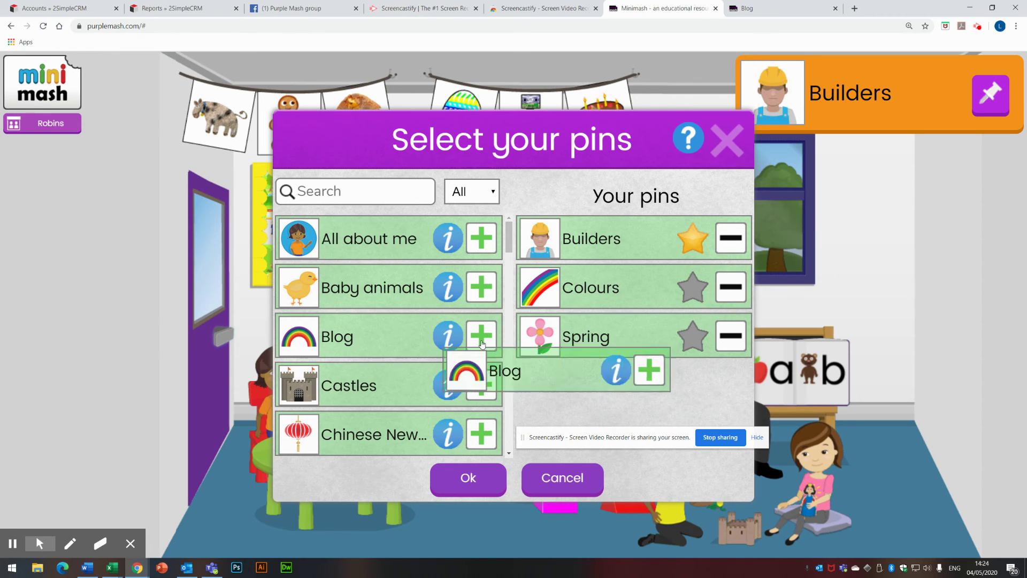
click(693, 240)
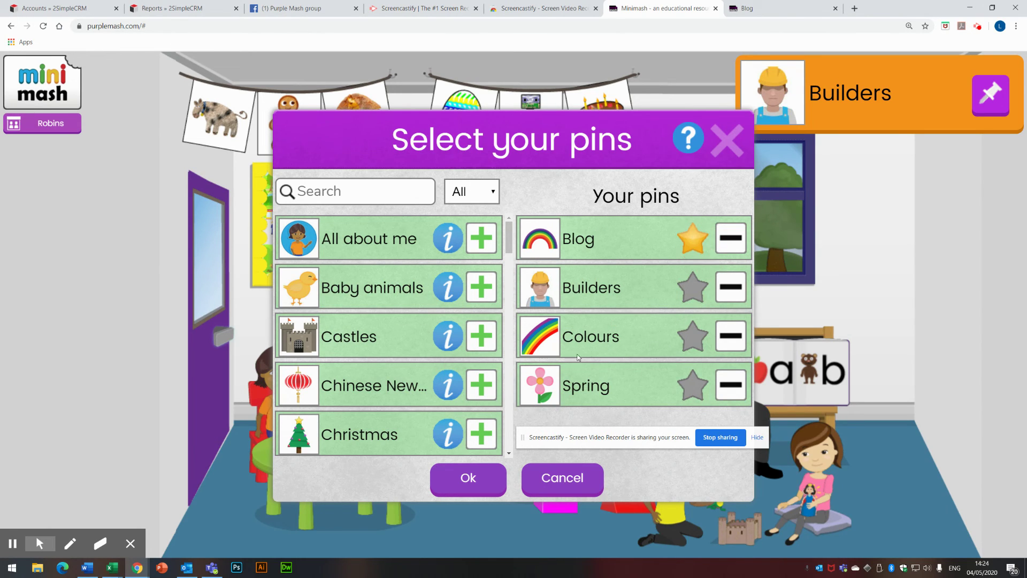
click(468, 478)
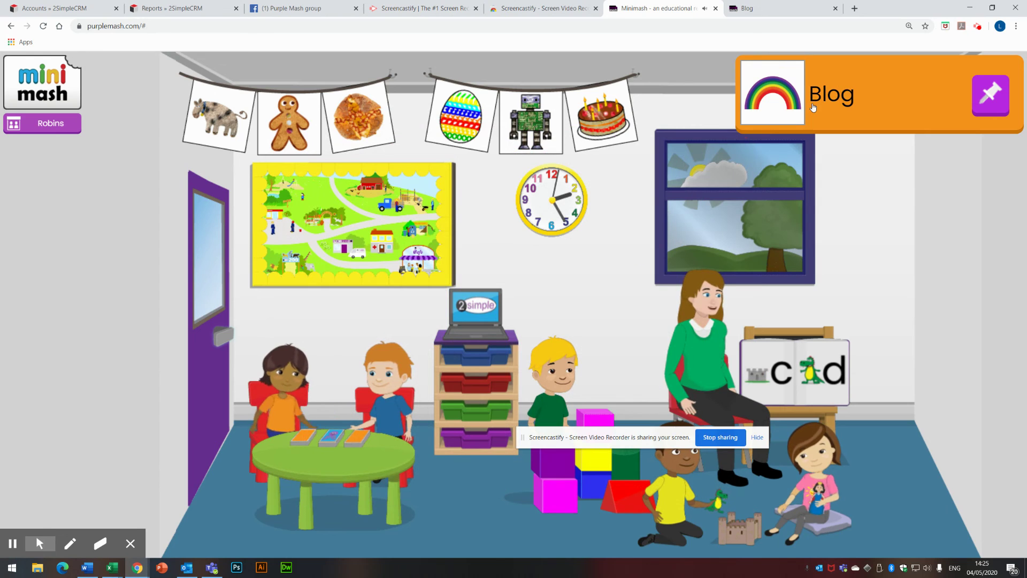
Step: Open "Blog link 1" from the classroom's Blog pin, test its blog link and exit the document
click(788, 107)
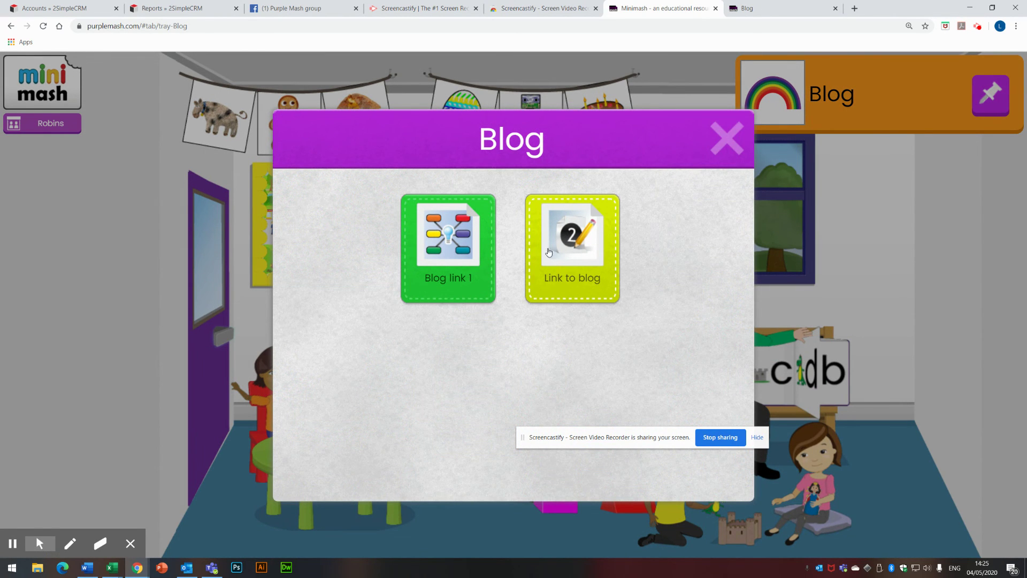
click(458, 263)
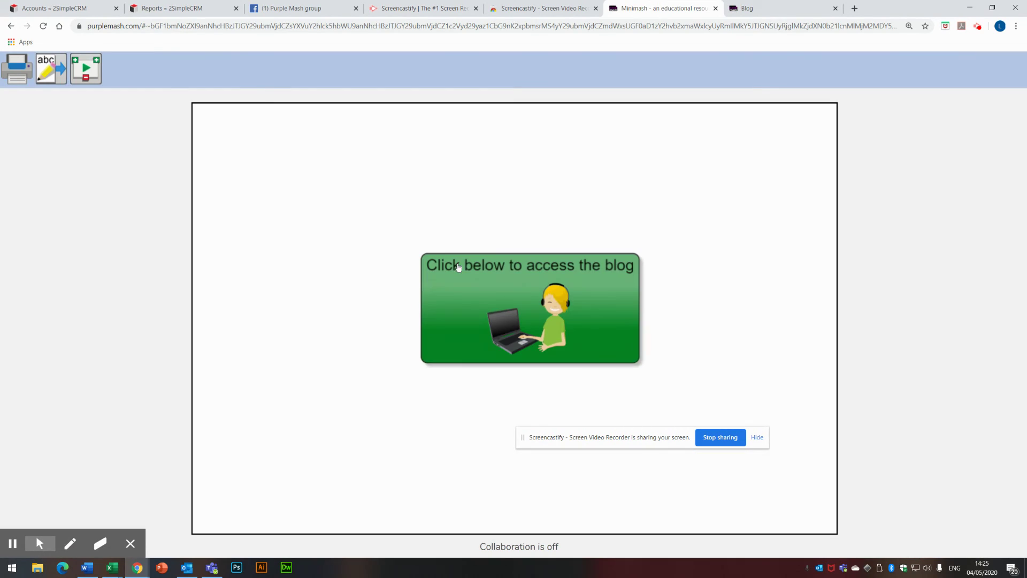
click(524, 368)
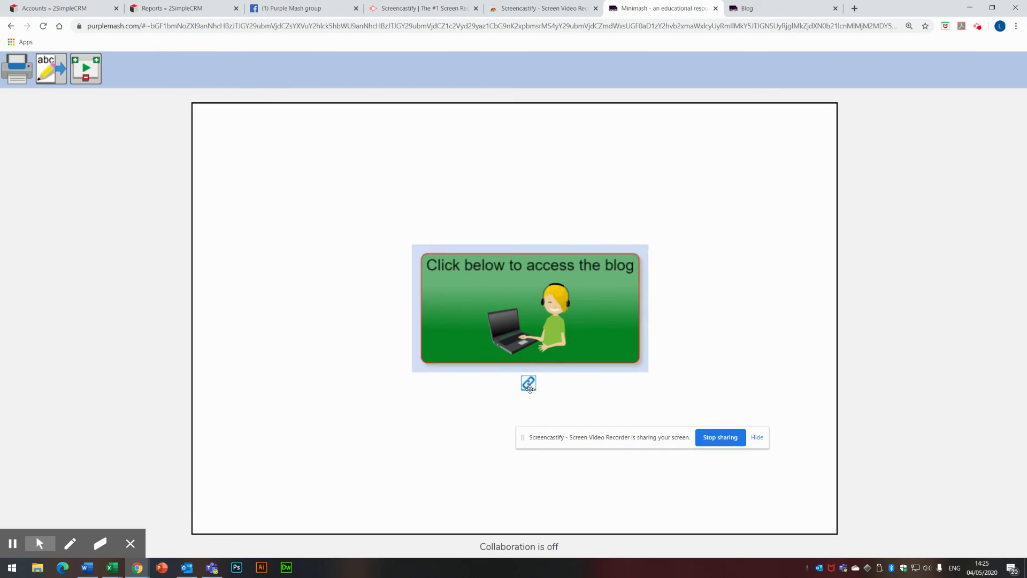
click(528, 384)
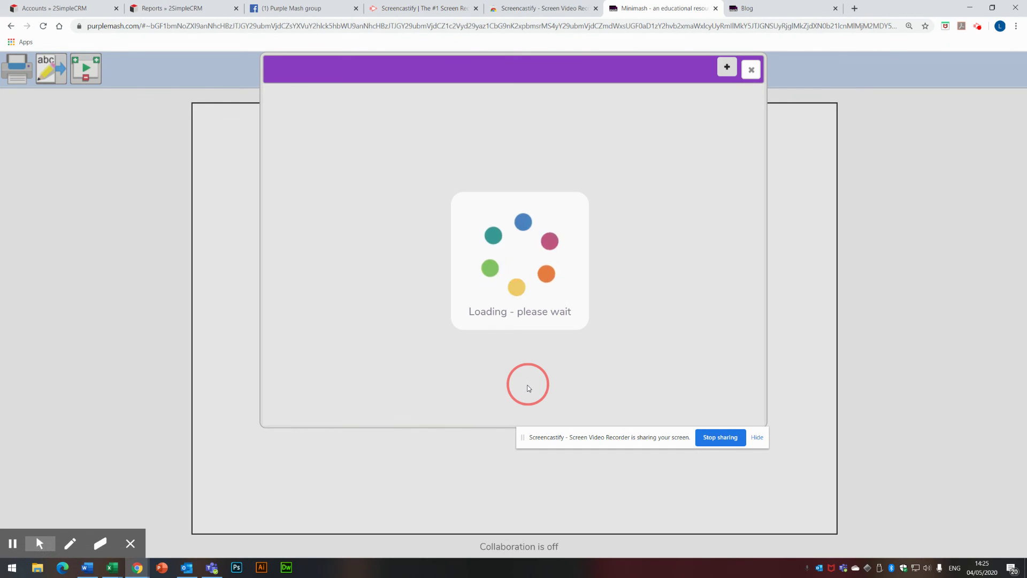
click(749, 73)
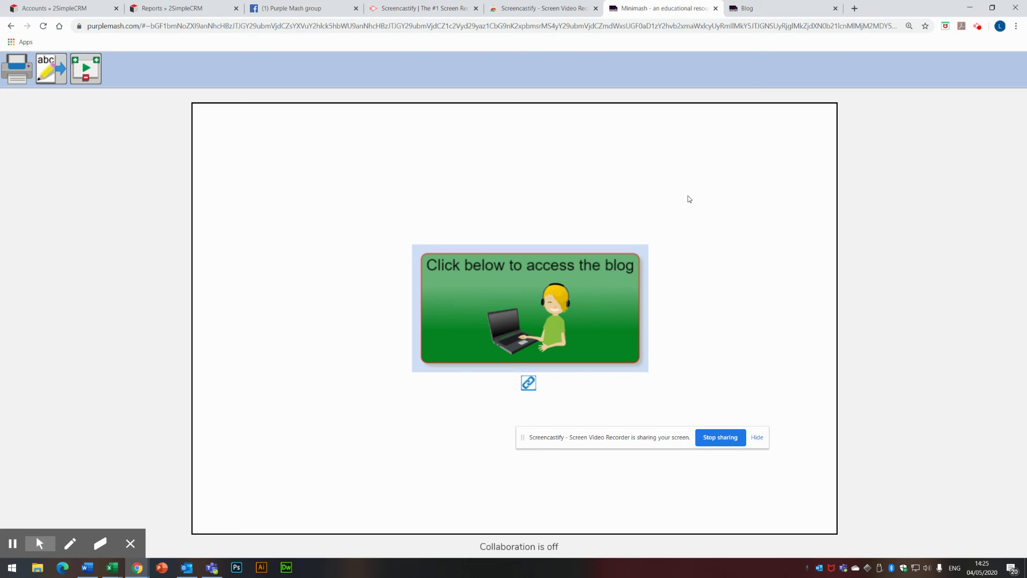
click(9, 26)
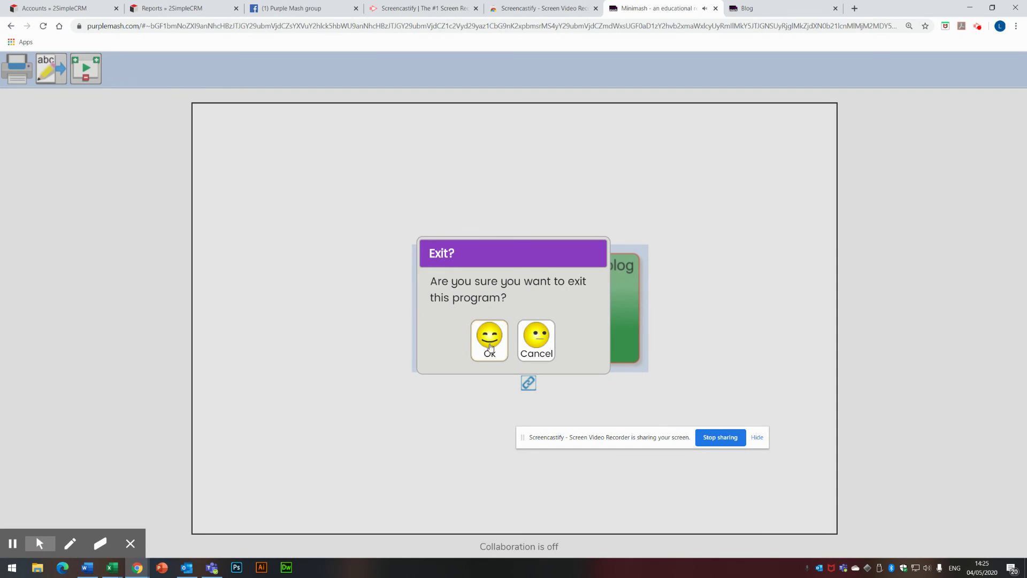
click(490, 348)
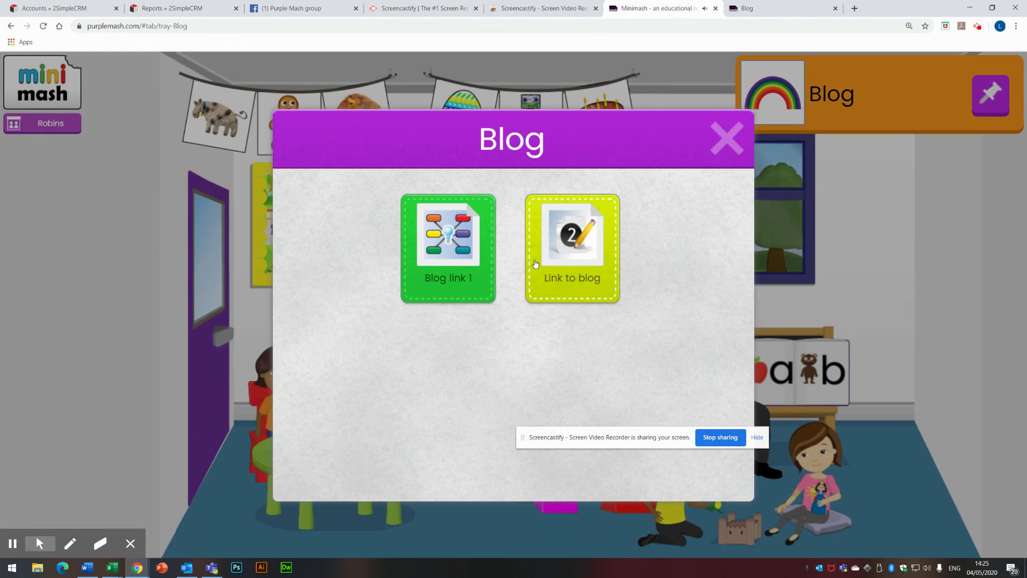
Step: Test the blog link in the "Link to blog" pad, exit the blog and close the Blog tray
click(574, 243)
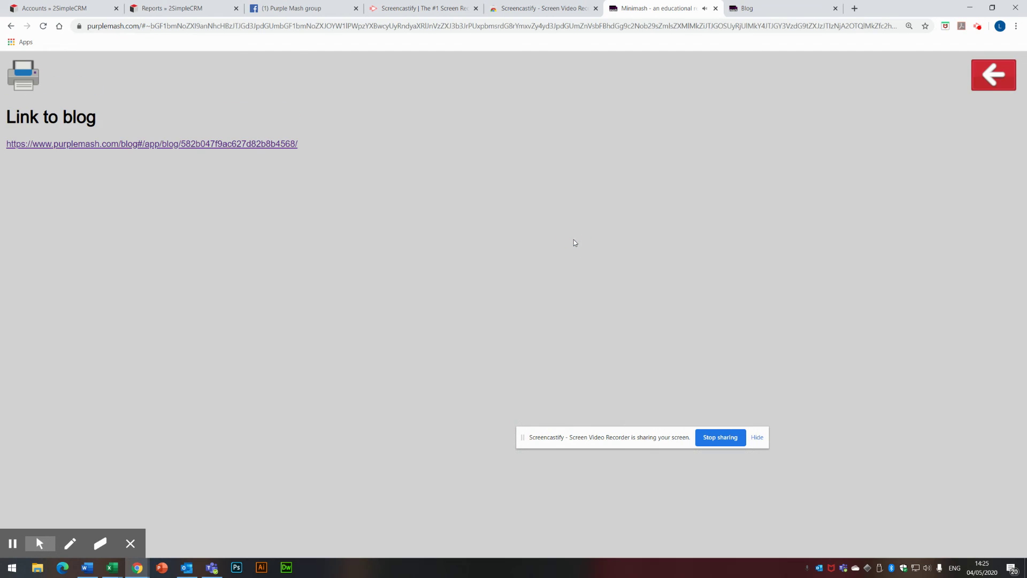
click(267, 143)
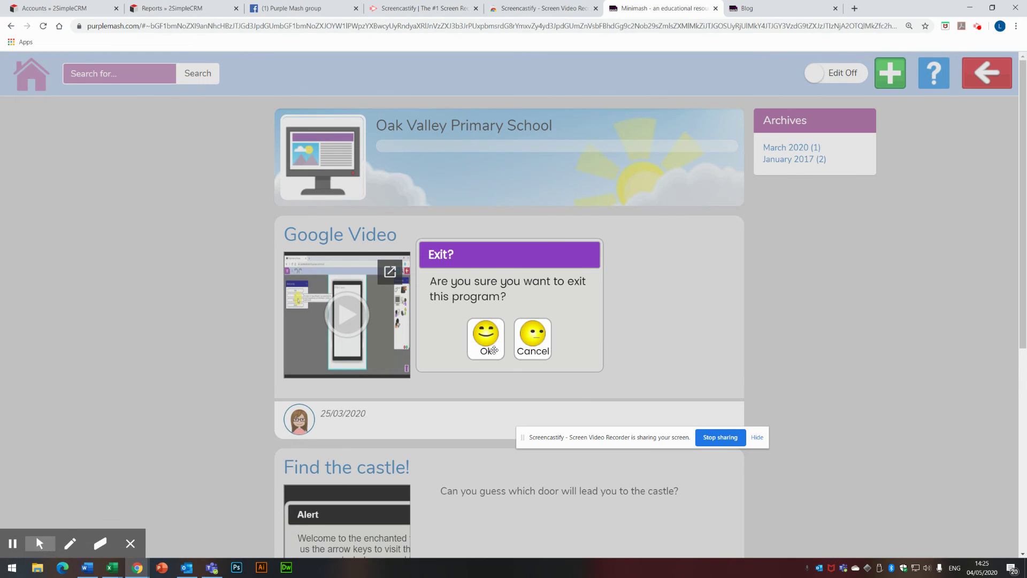
click(489, 350)
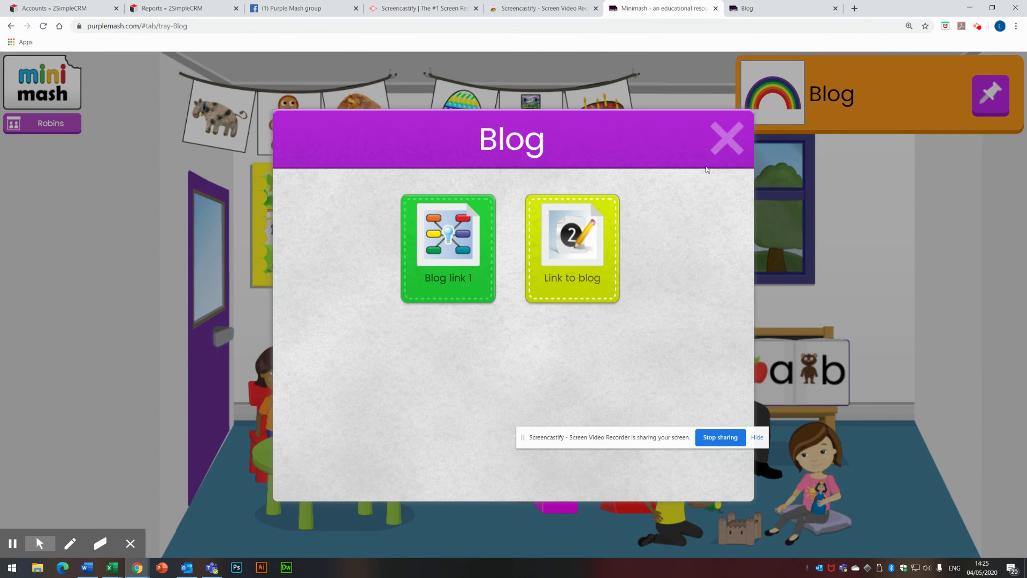
click(726, 151)
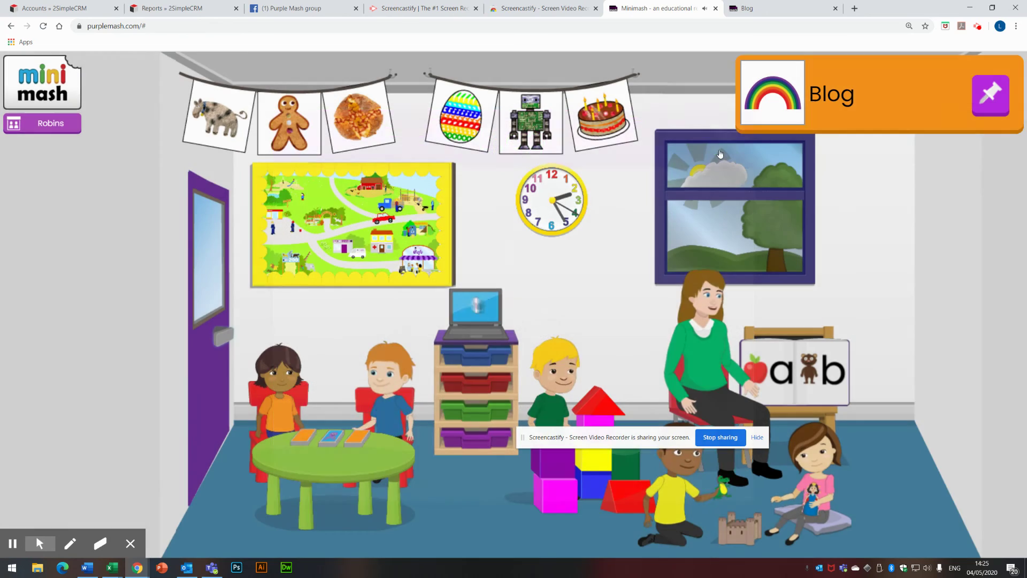